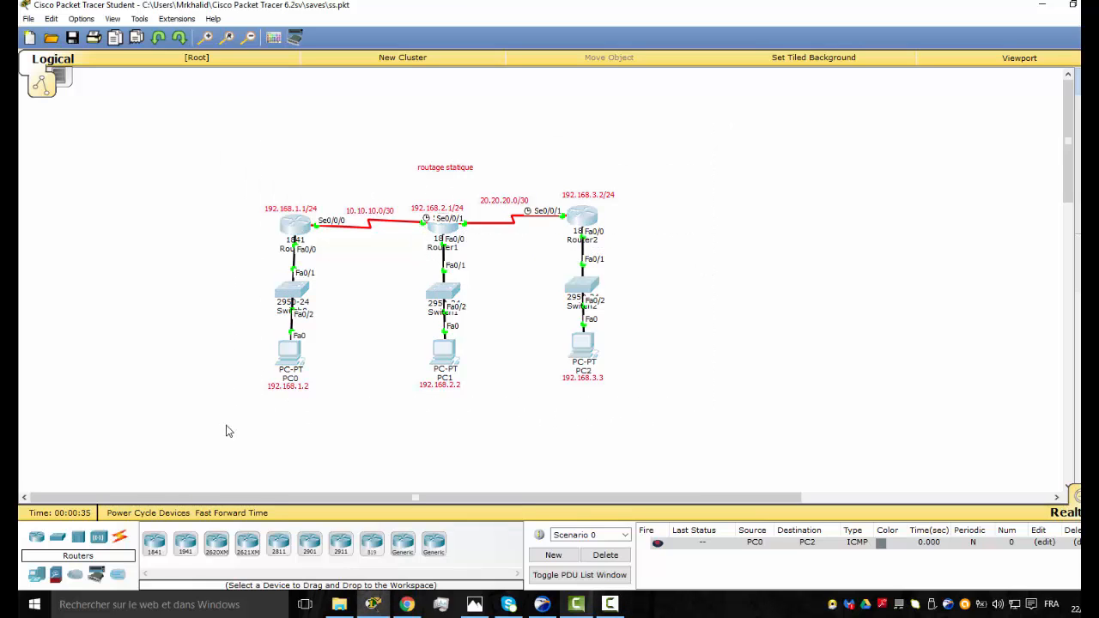
Open routage-statique.pdf from the completed downloads and bring up its "Principes du Routage IP" slide at 300% zoom
{"action": "left_click", "coordinate": [701, 156]}
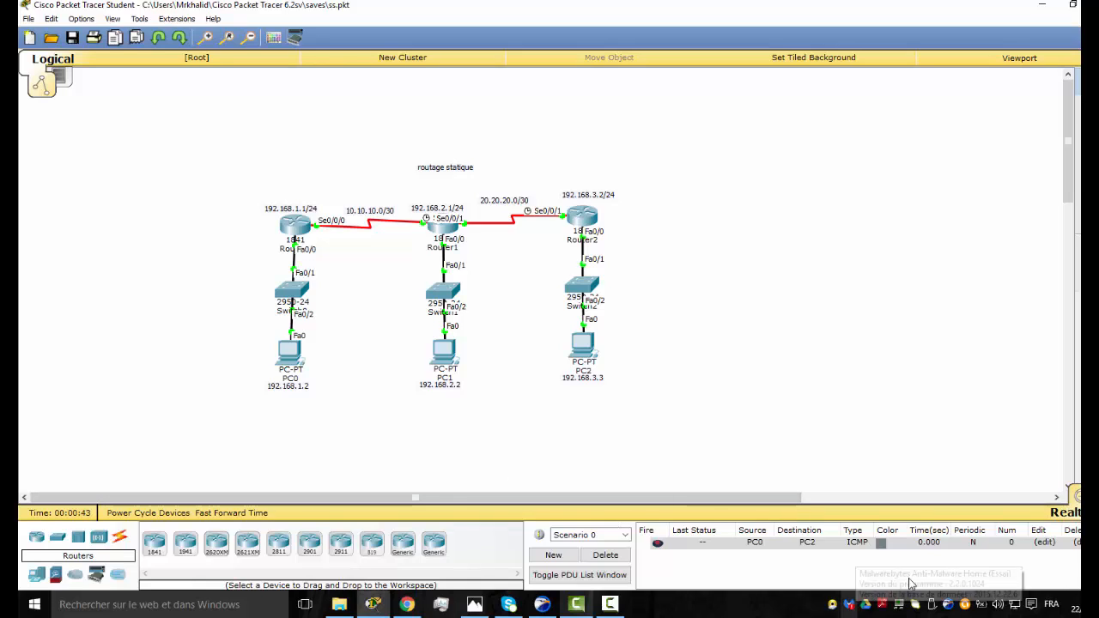
{"action": "left_click", "coordinate": [949, 604]}
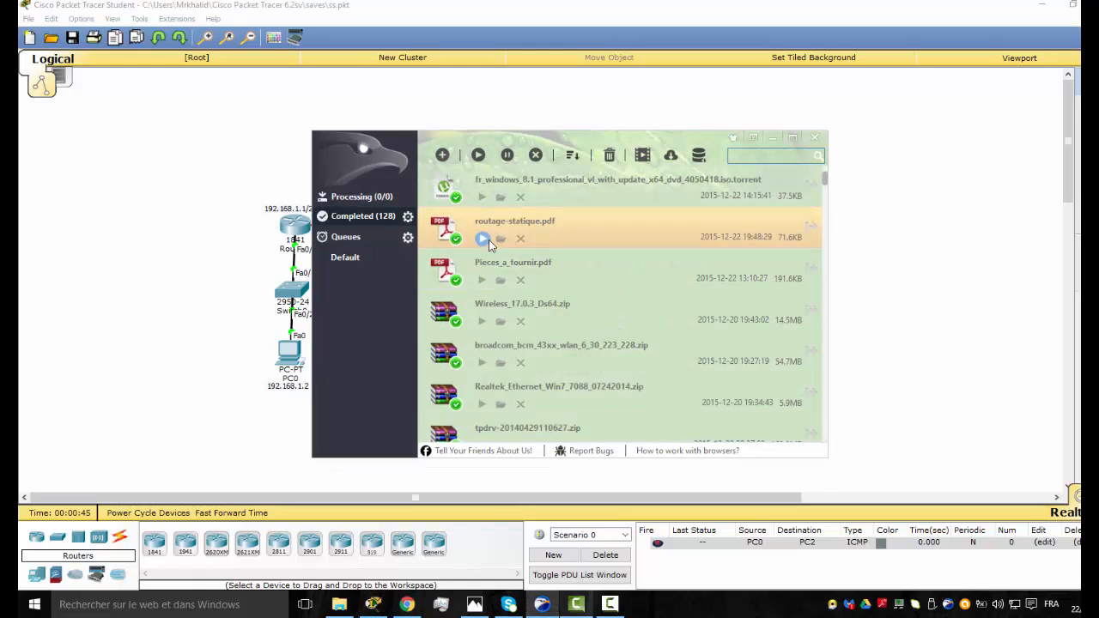
{"action": "left_click", "coordinate": [815, 138]}
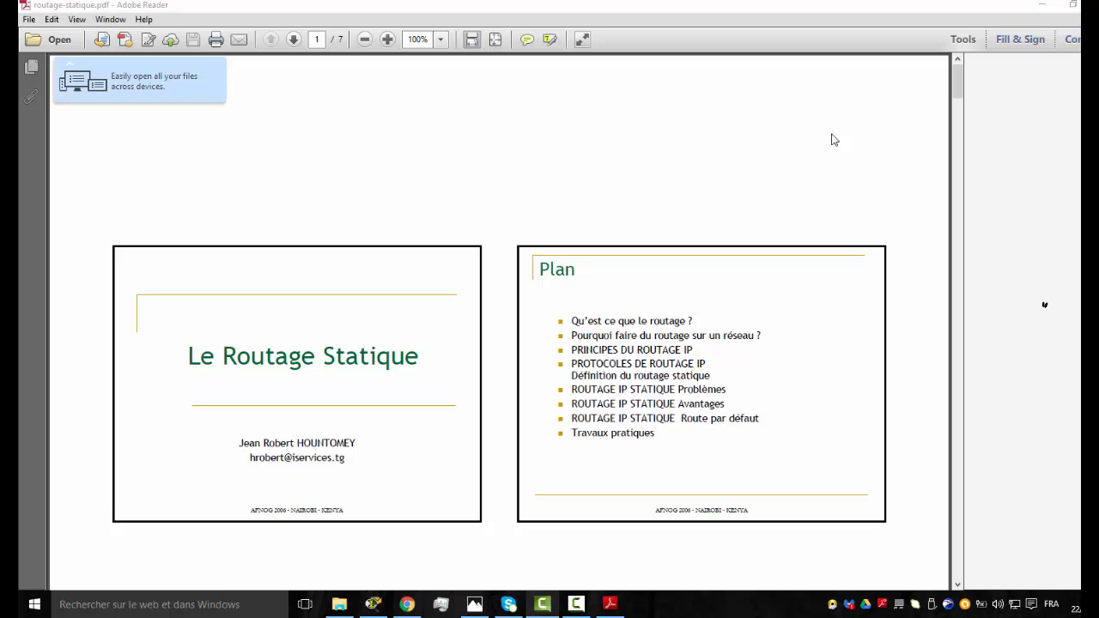
{"action": "left_click_drag", "start_coordinate": [960, 86], "coordinate": [964, 171]}
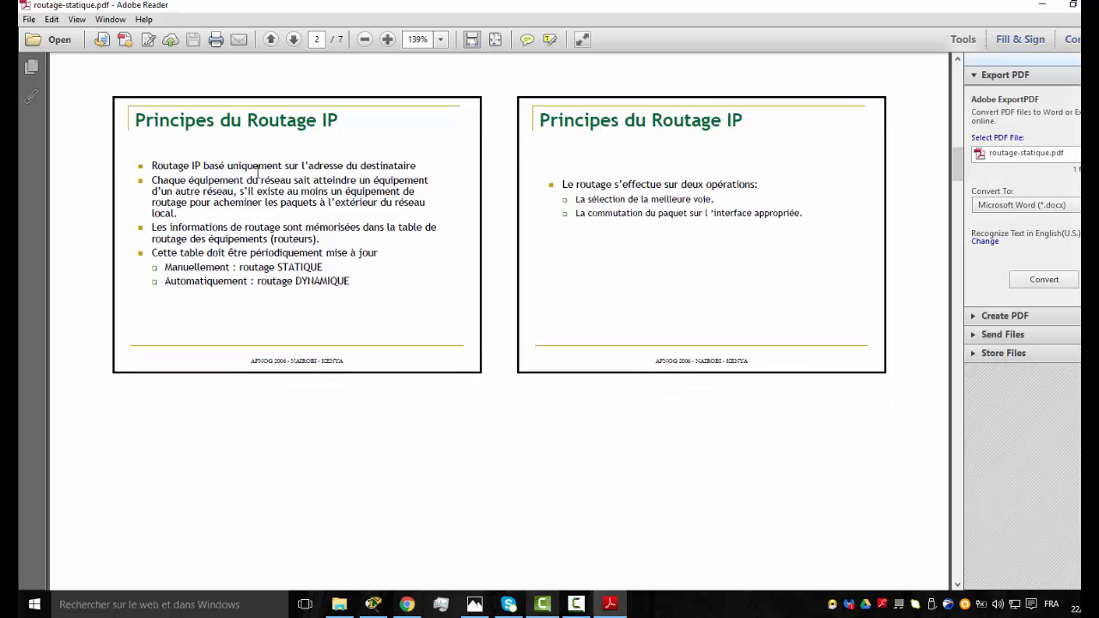
{"action": "scroll", "coordinate": [254, 172], "scroll_direction": "up", "scroll_amount": 1}
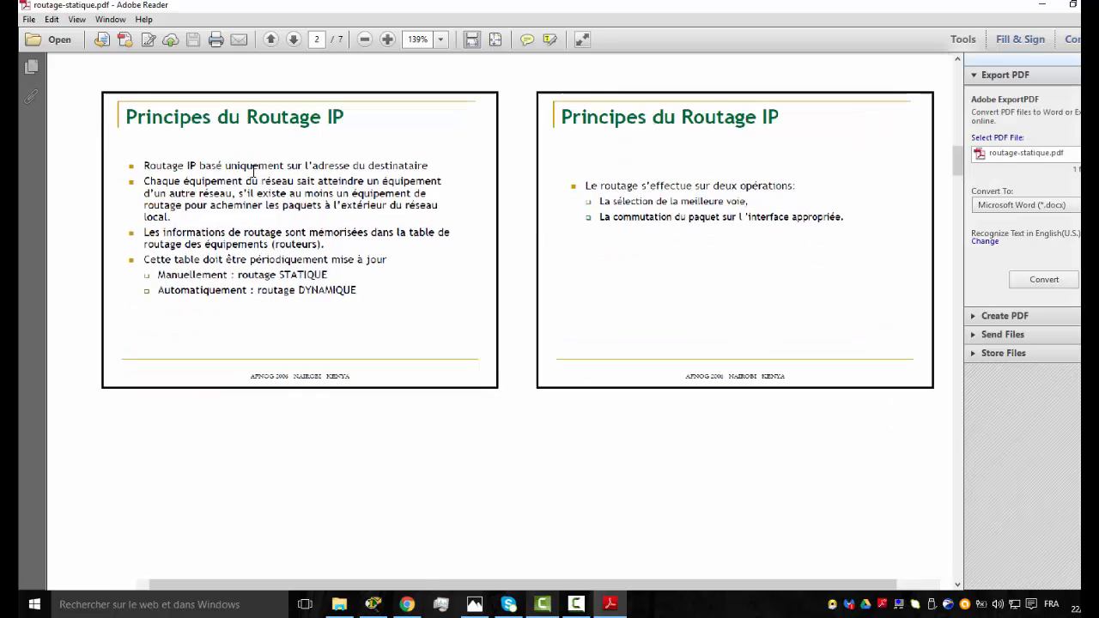
{"action": "left_click", "coordinate": [391, 40]}
{"action": "left_click", "coordinate": [390, 40]}
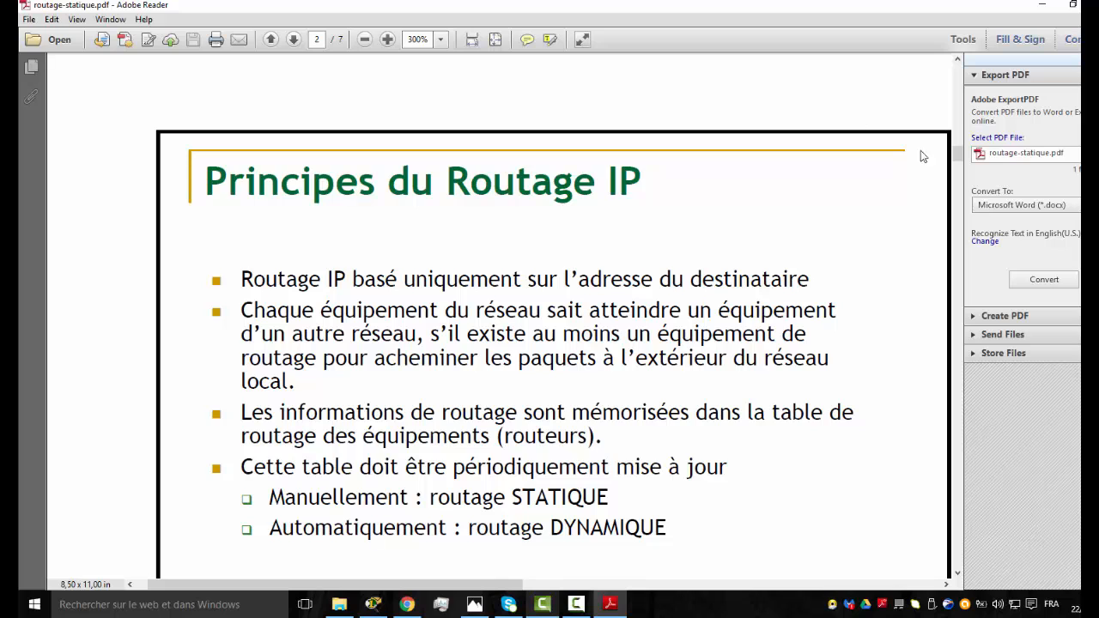
{"action": "left_click_drag", "start_coordinate": [956, 161], "coordinate": [955, 165]}
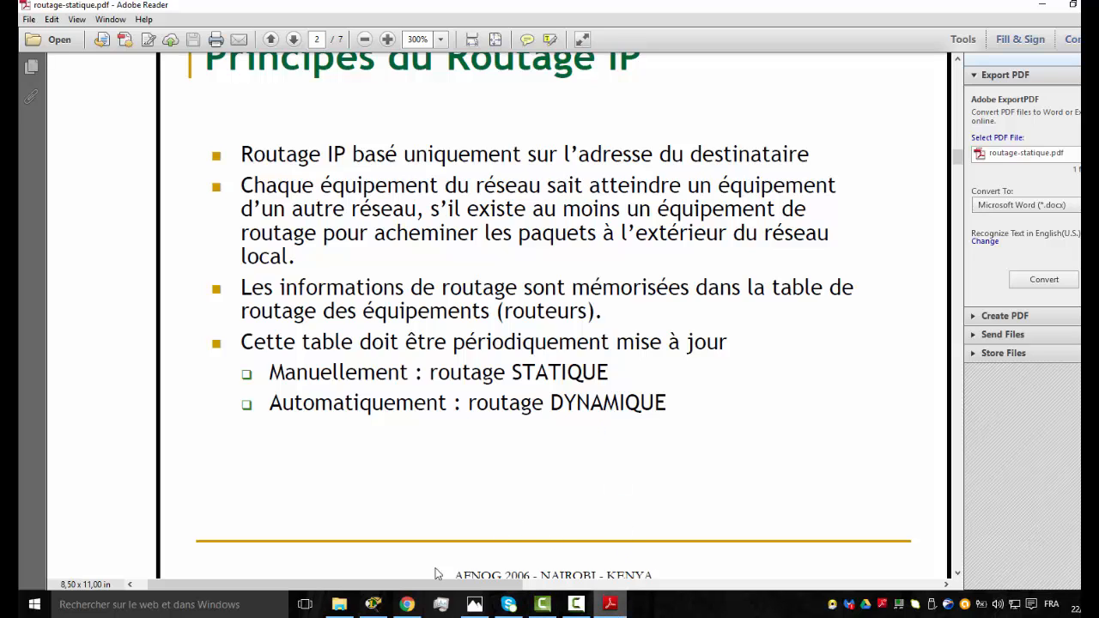
Switch to Packet Tracer and compare the three-router topology with the routing principles slide in Adobe Reader
{"action": "left_click", "coordinate": [373, 604]}
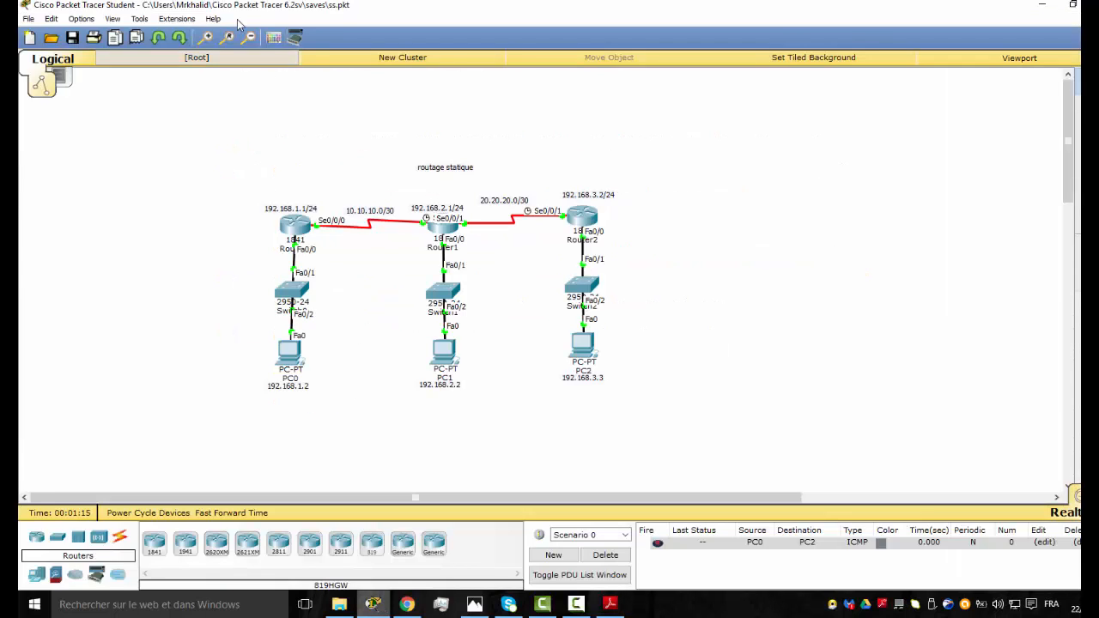
{"action": "left_click", "coordinate": [206, 37]}
{"action": "left_click", "coordinate": [206, 37]}
{"action": "left_click", "coordinate": [206, 37]}
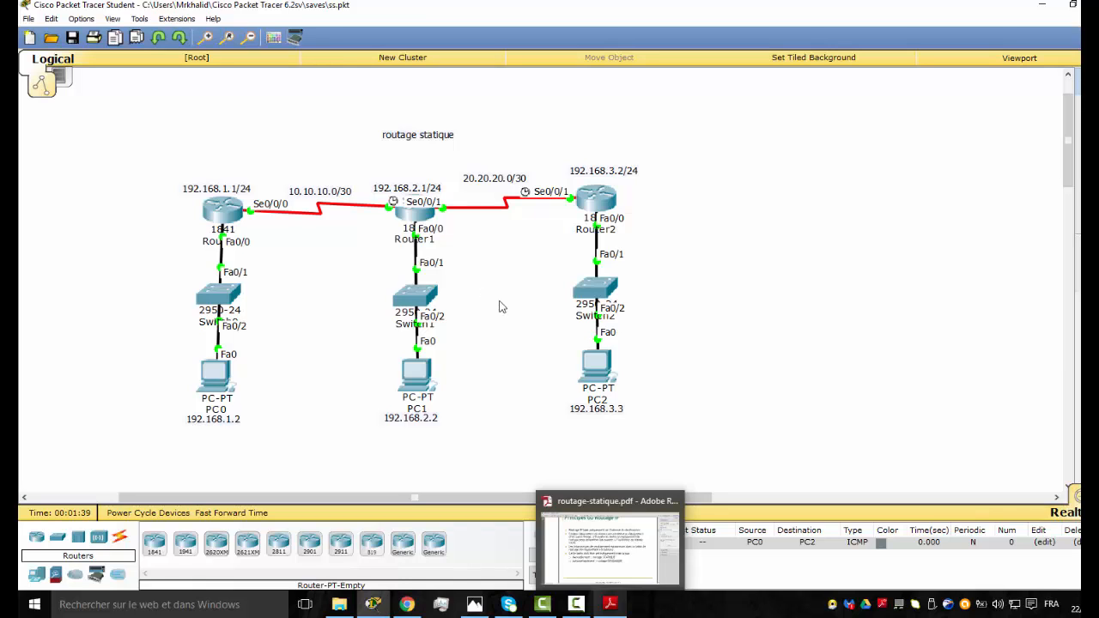
{"action": "left_click", "coordinate": [589, 524]}
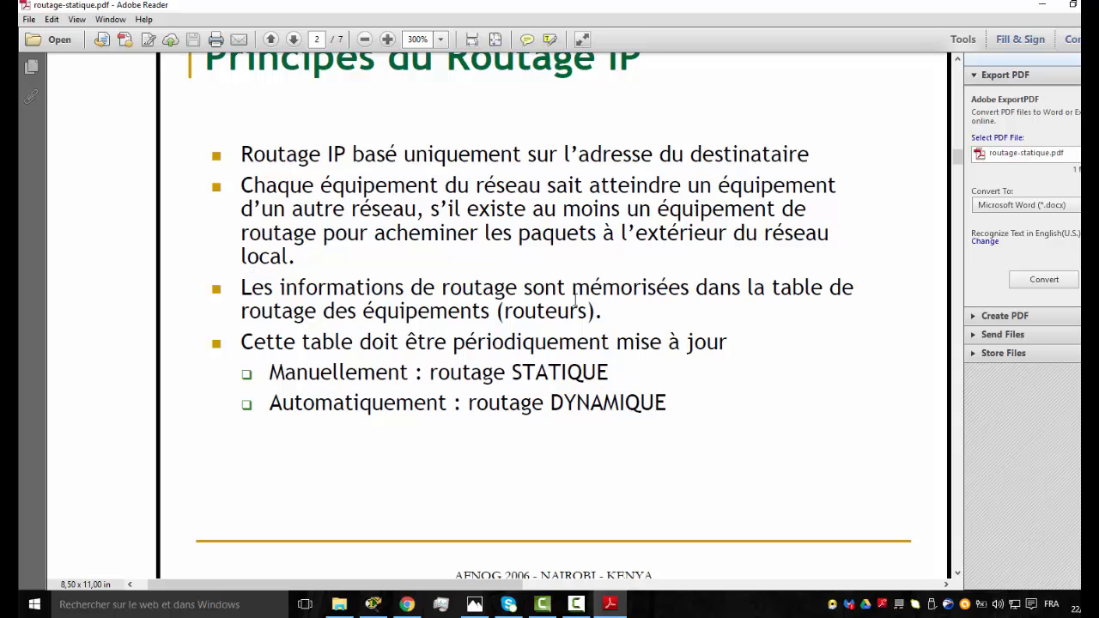
{"action": "left_click", "coordinate": [610, 605]}
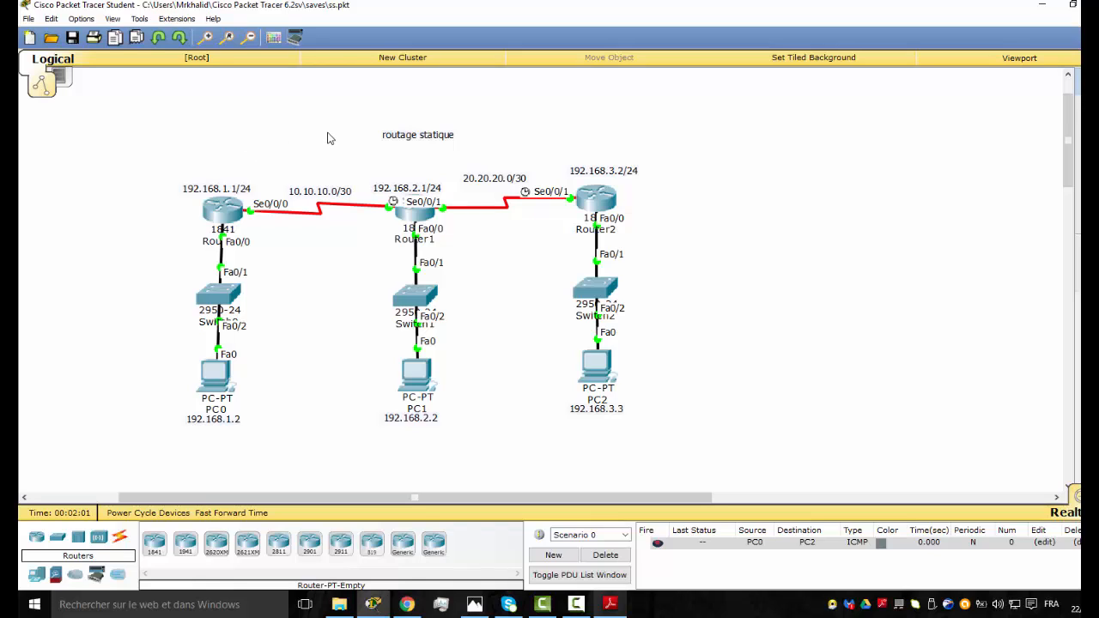
Test a simple PDU from PC1 to PC0 in Simulation mode, and delete the PDUs of Scenario 0
{"action": "left_click", "coordinate": [1079, 249]}
{"action": "left_click", "coordinate": [416, 378]}
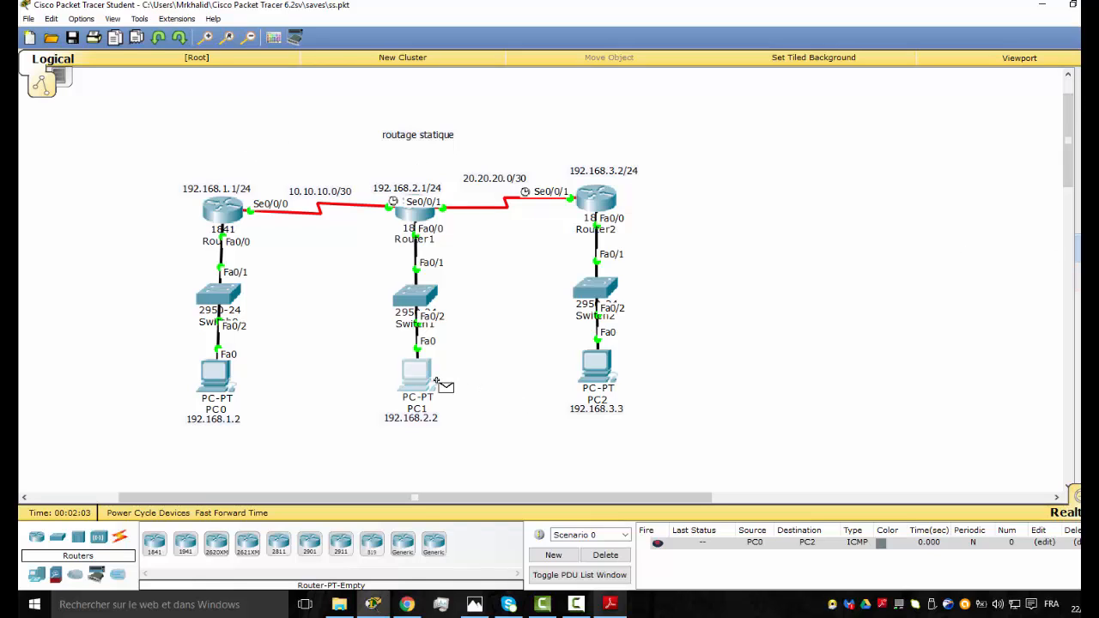
{"action": "left_click", "coordinate": [216, 380]}
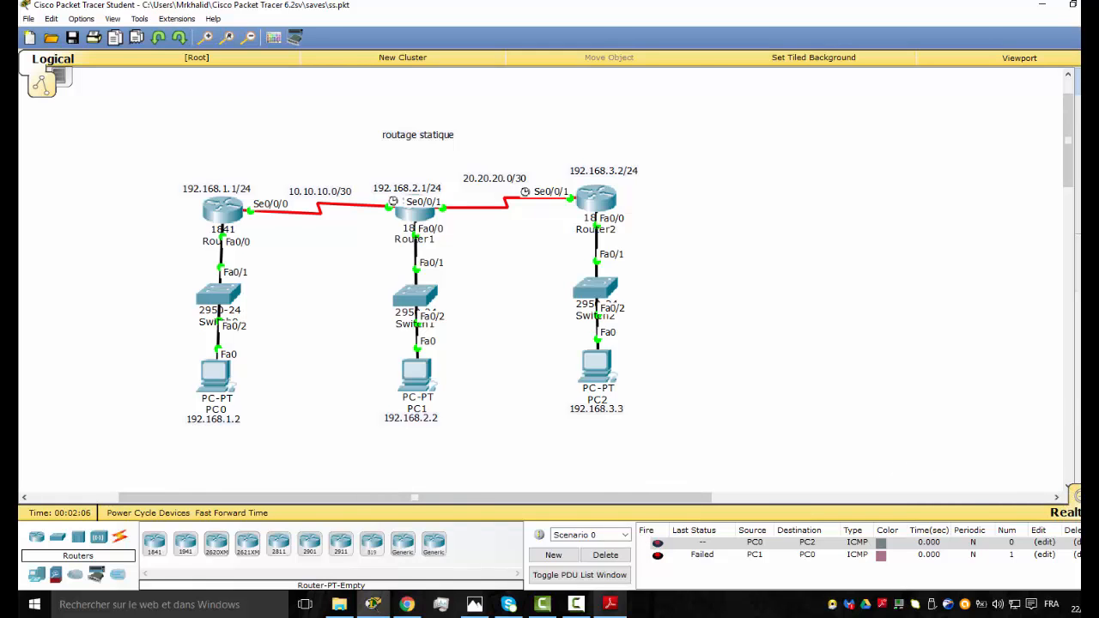
{"action": "left_click", "coordinate": [1076, 495]}
{"action": "left_click", "coordinate": [1053, 314]}
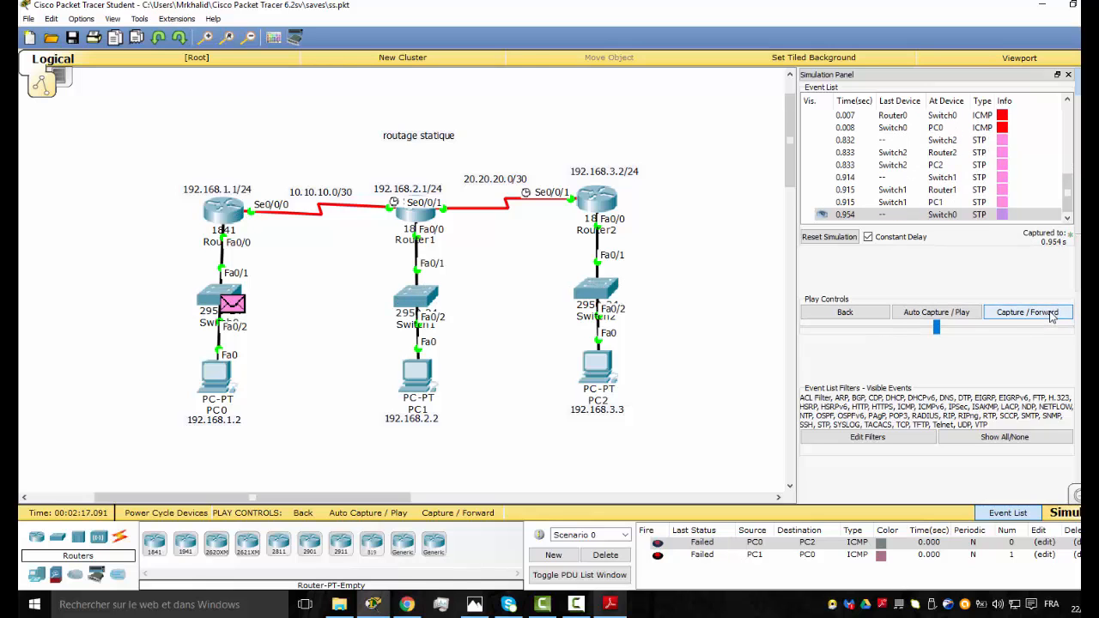
{"action": "left_click", "coordinate": [606, 555]}
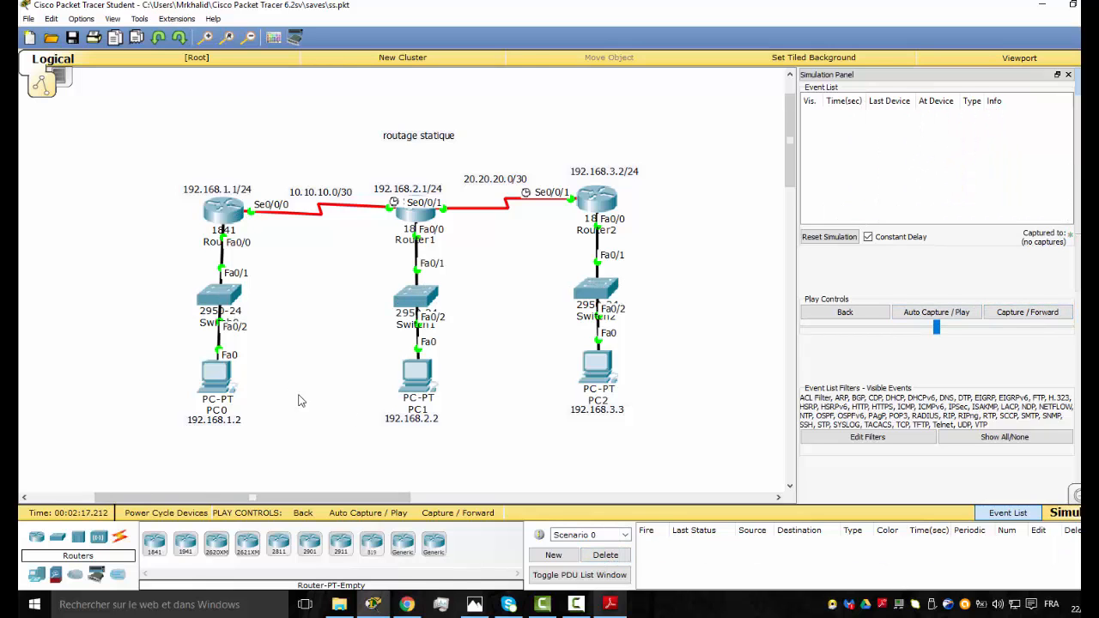
Open Router0's command line and enter privileged mode with "ena"
{"action": "left_click", "coordinate": [230, 374]}
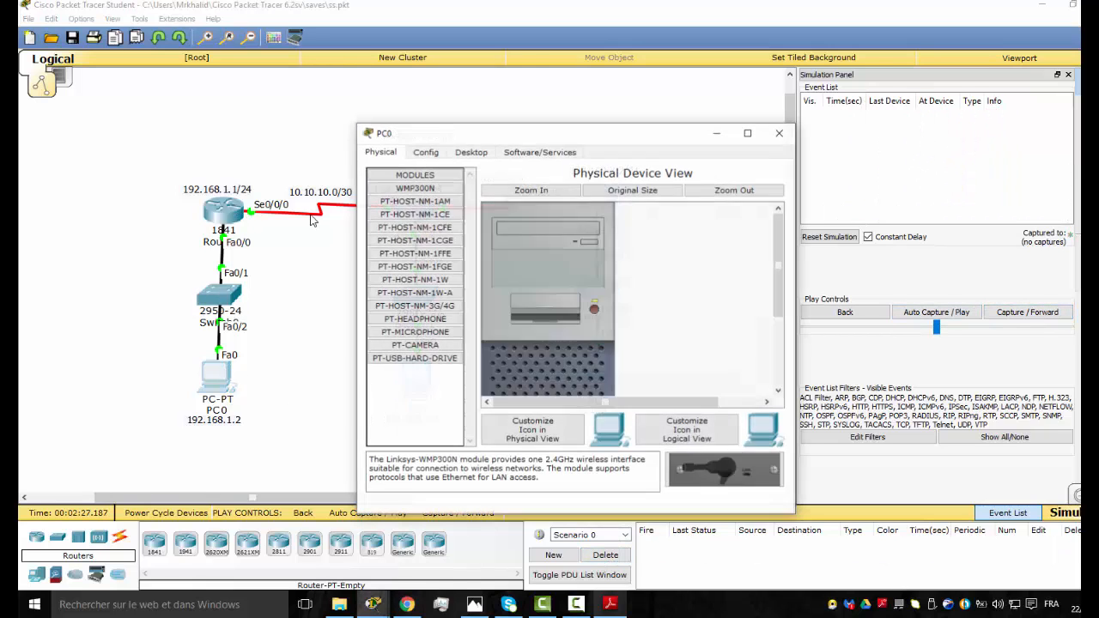
{"action": "left_click", "coordinate": [780, 132]}
{"action": "left_click", "coordinate": [236, 196]}
{"action": "left_click", "coordinate": [228, 206]}
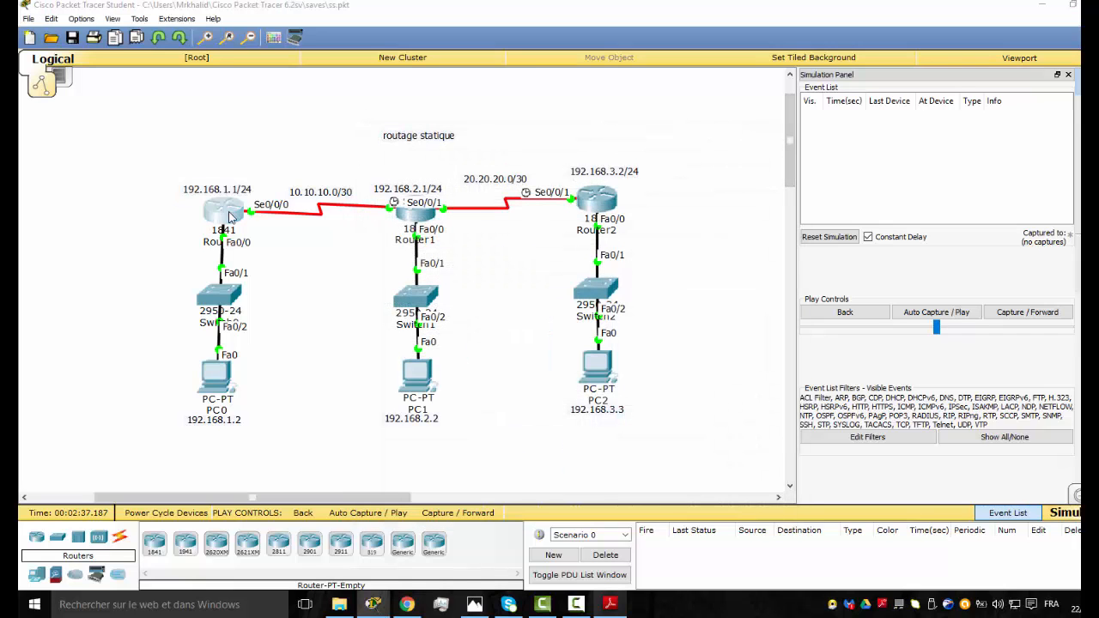
{"action": "left_click", "coordinate": [464, 153]}
{"action": "key", "text": "Return"}
{"action": "key", "text": "Return"}
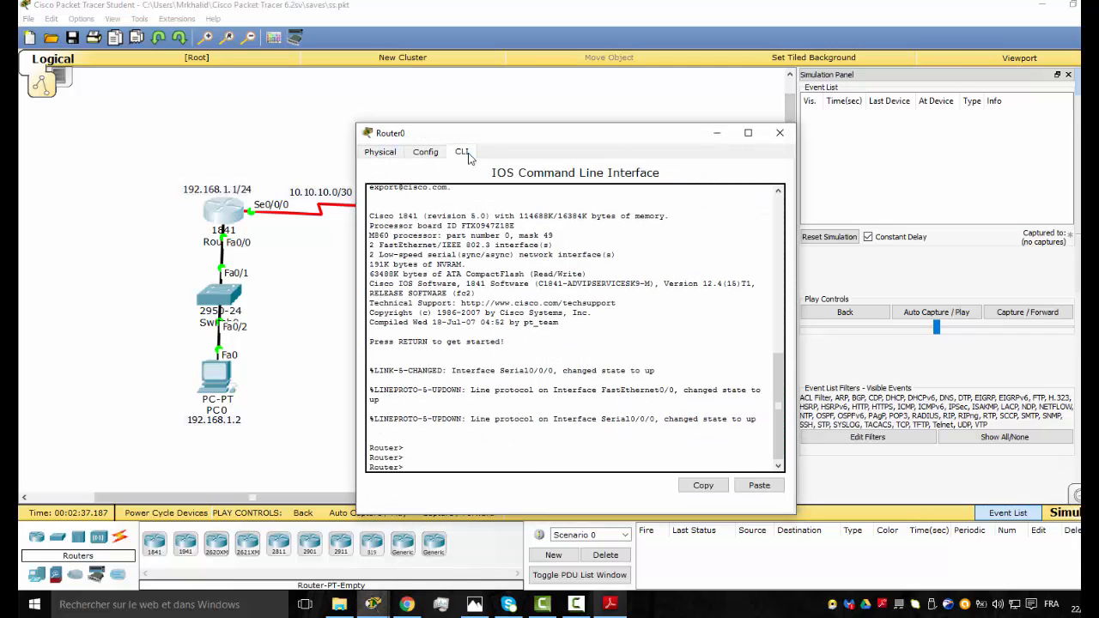
{"action": "type", "text": "ena"}
{"action": "key", "text": "Return"}
{"action": "key", "text": "Return"}
{"action": "key", "text": "Return"}
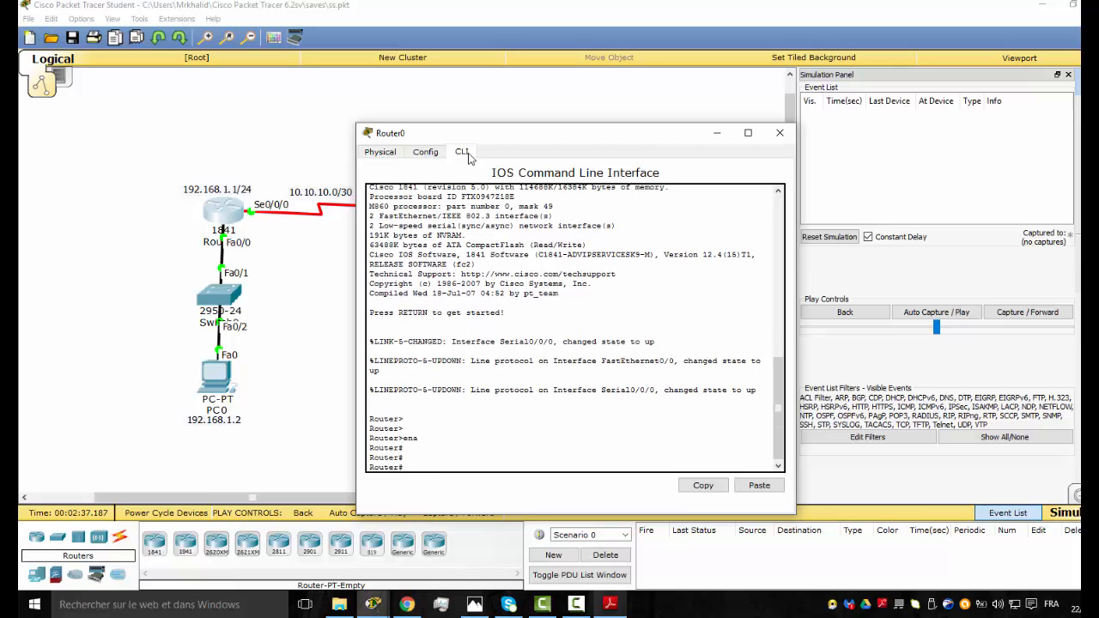
Examine Router0's routing table with "sh ip route", close its window, and switch to the routing slides in Adobe Reader
{"action": "type", "text": "sh ip route"}
{"action": "key", "text": "Return"}
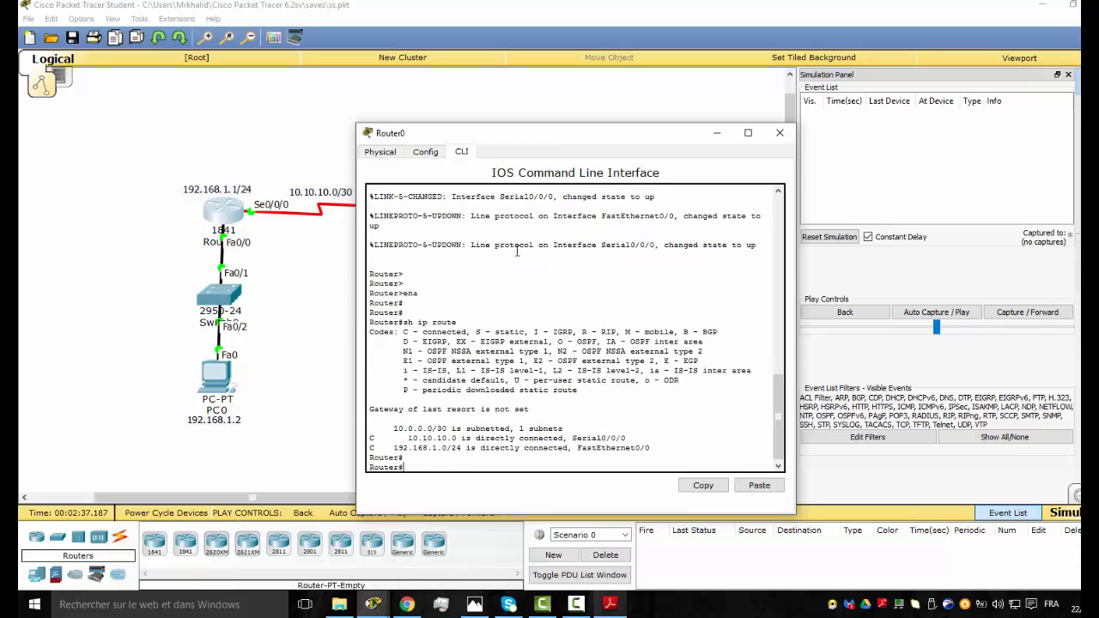
{"action": "left_click_drag", "start_coordinate": [488, 134], "coordinate": [812, 128]}
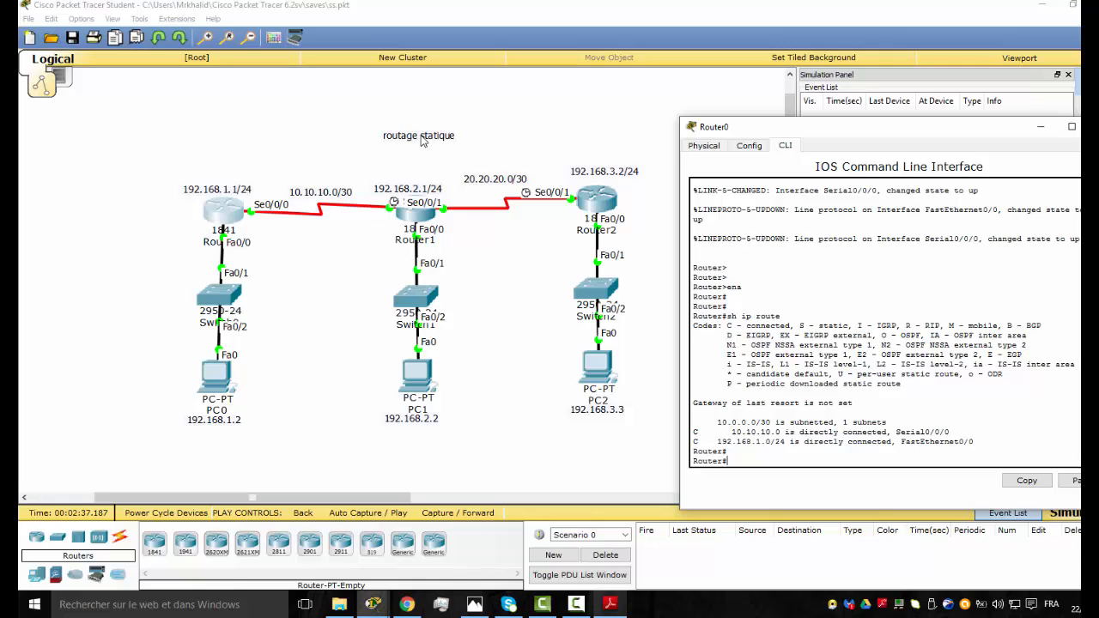
{"action": "left_click_drag", "start_coordinate": [753, 129], "coordinate": [688, 120]}
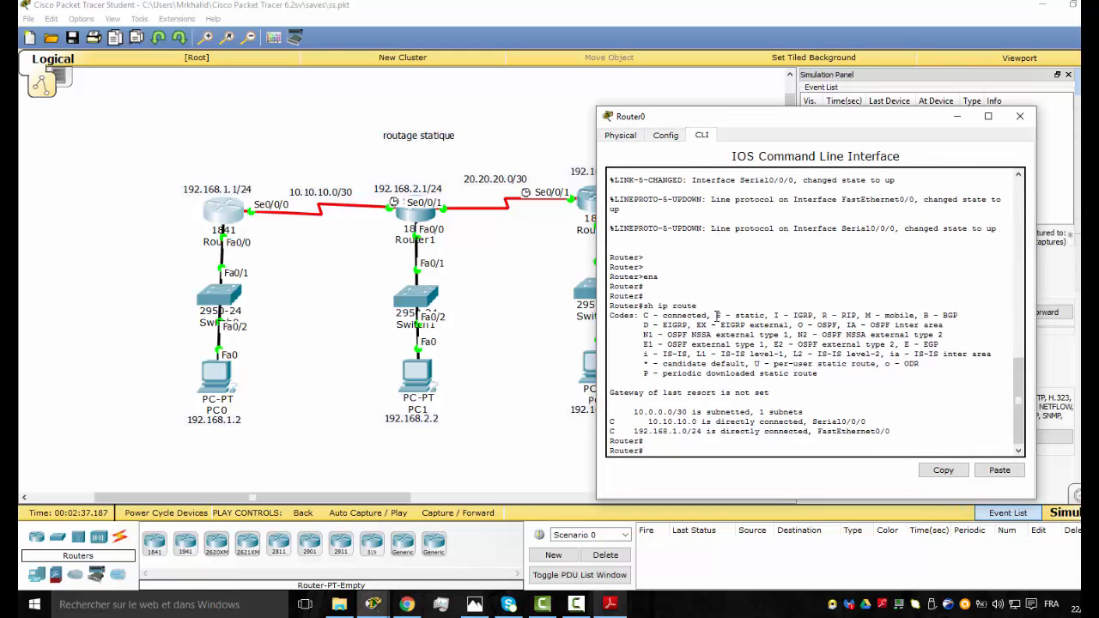
{"action": "left_click_drag", "start_coordinate": [716, 316], "coordinate": [763, 314]}
{"action": "left_click", "coordinate": [1017, 123]}
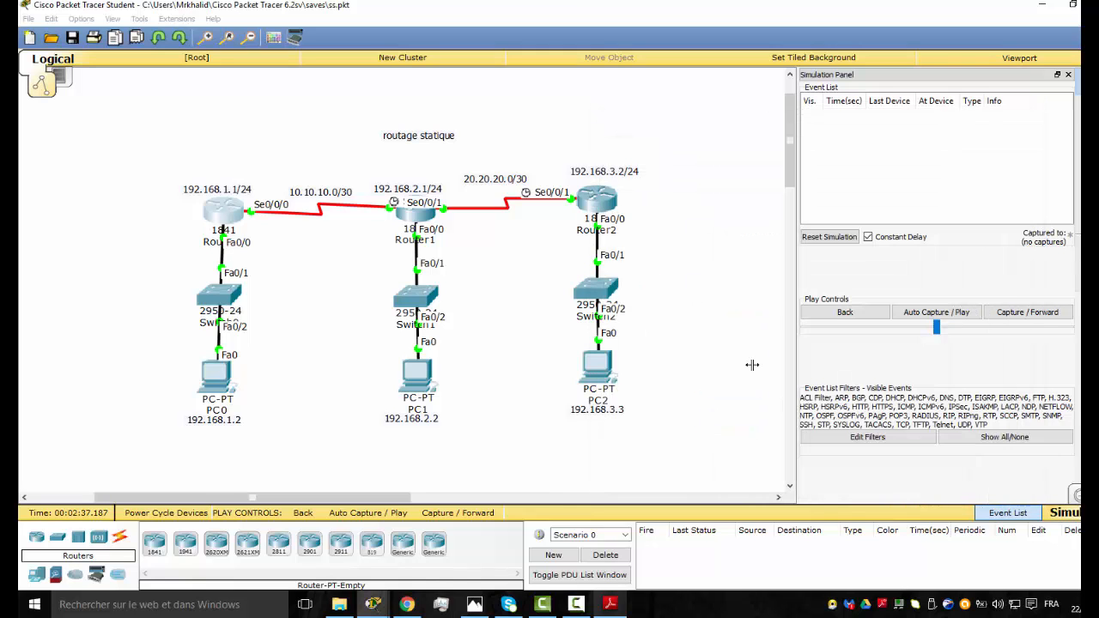
{"action": "left_click", "coordinate": [617, 607]}
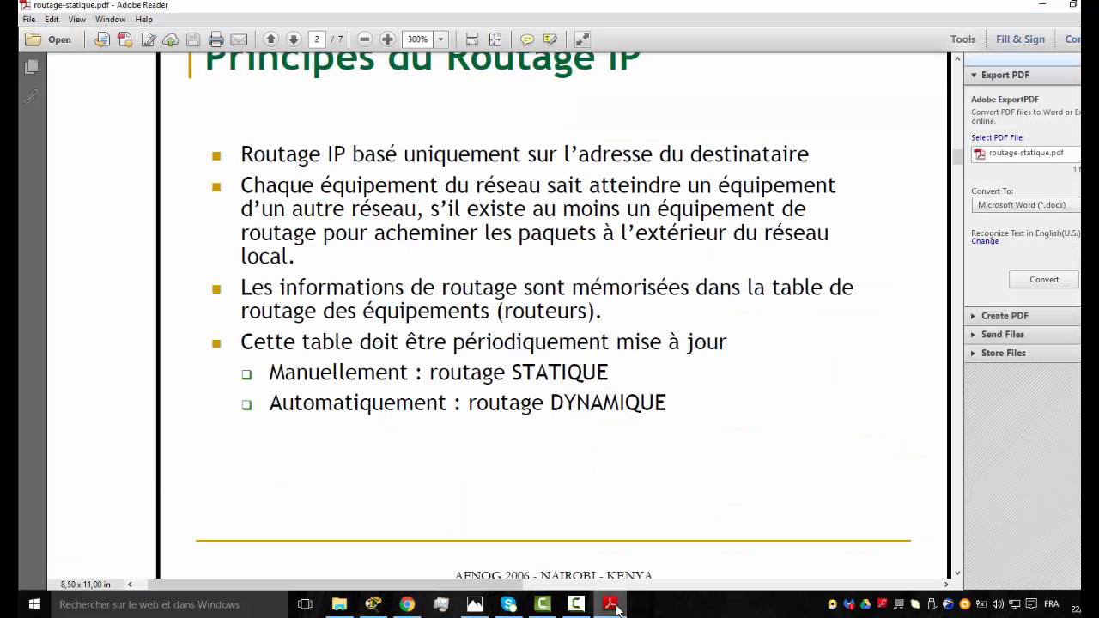
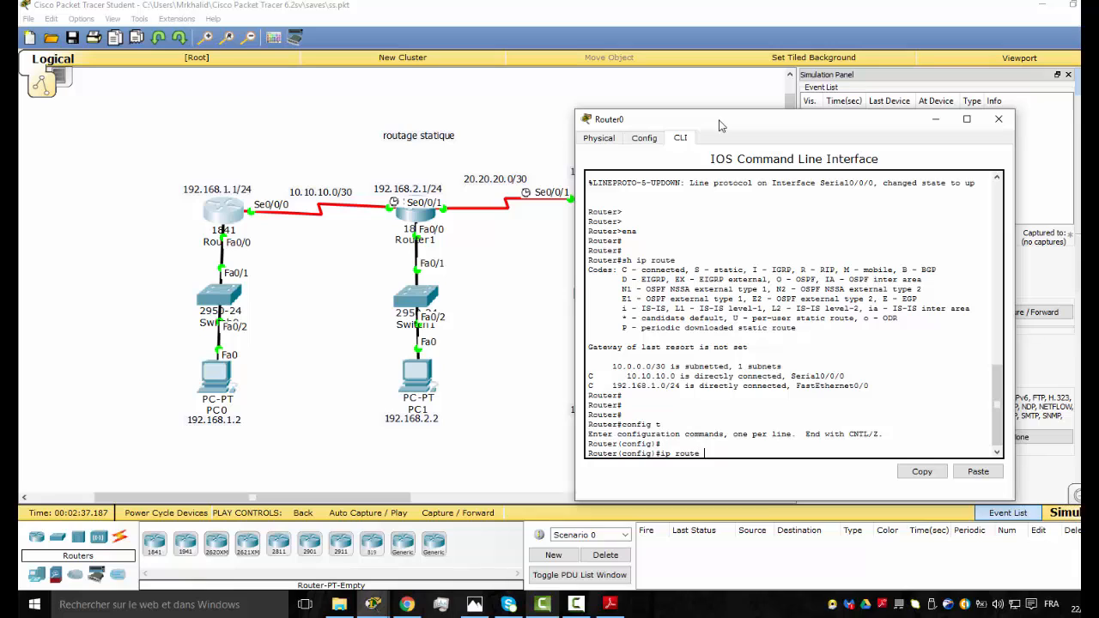
Add a static route on Router0 to network 192.168.2.0 255.255.255.0 through next hop 10.10.10.2
{"action": "type", "text": "168.2.0 255.255.255.0 10.10.10."}
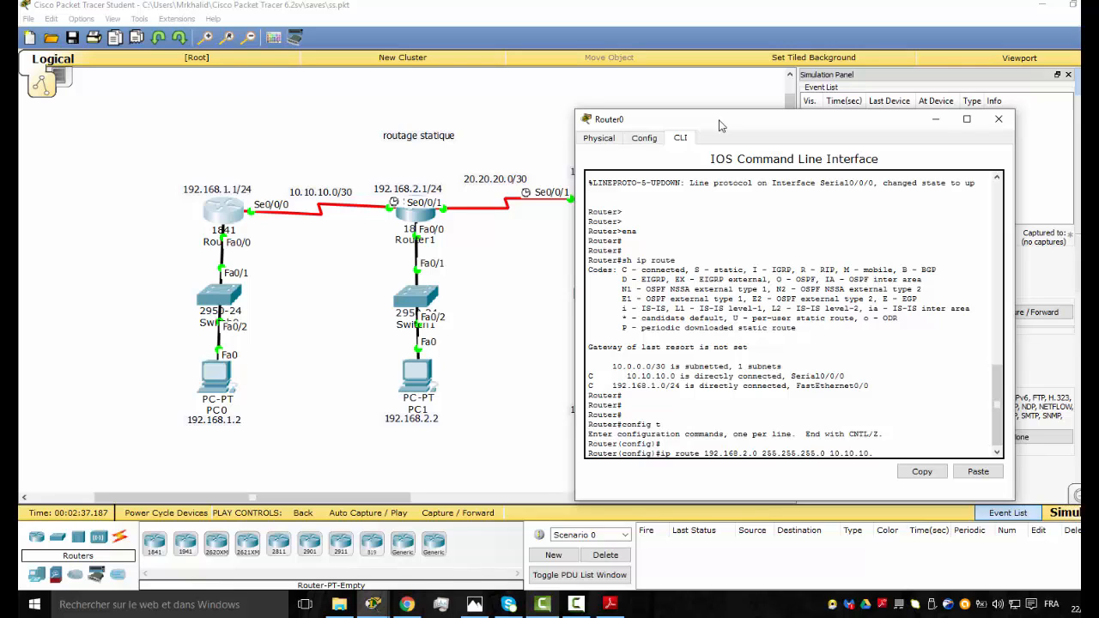
{"action": "type", "text": "2"}
{"action": "key", "text": "Return"}
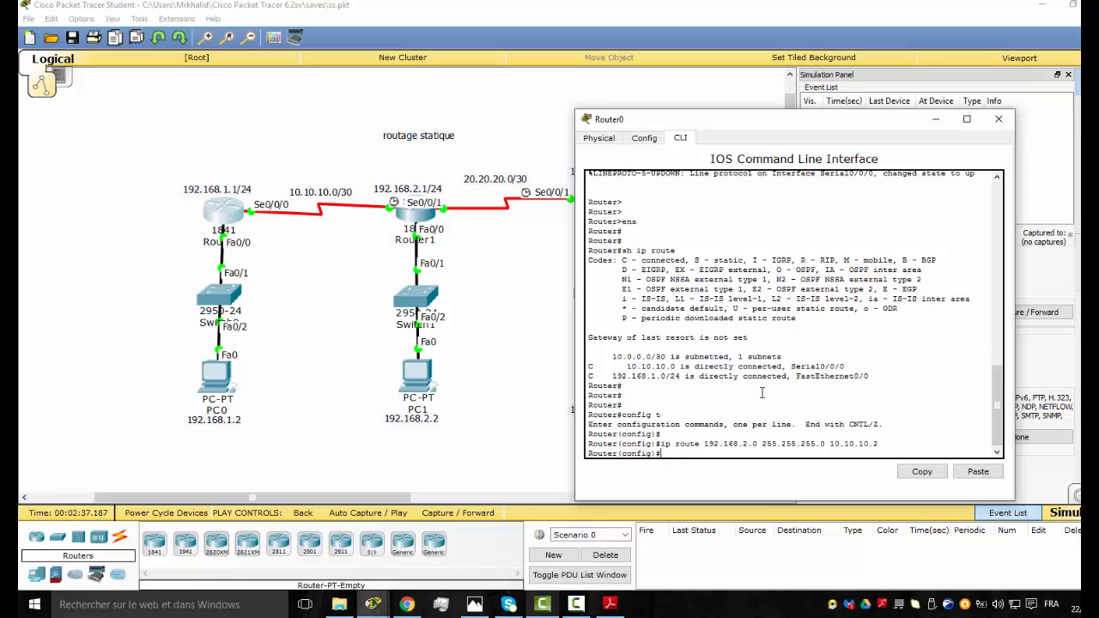
{"action": "type", "text": "do w"}
{"action": "key", "text": "BackSpace"}
{"action": "key", "text": "BackSpace"}
{"action": "key", "text": "BackSpace"}
{"action": "key", "text": "BackSpace"}
Add a static route on Router0 to network 192.168.3.0 255.255.255.0 through next hop 10.10.10.2
{"action": "left_click_drag", "start_coordinate": [712, 134], "coordinate": [876, 140]}
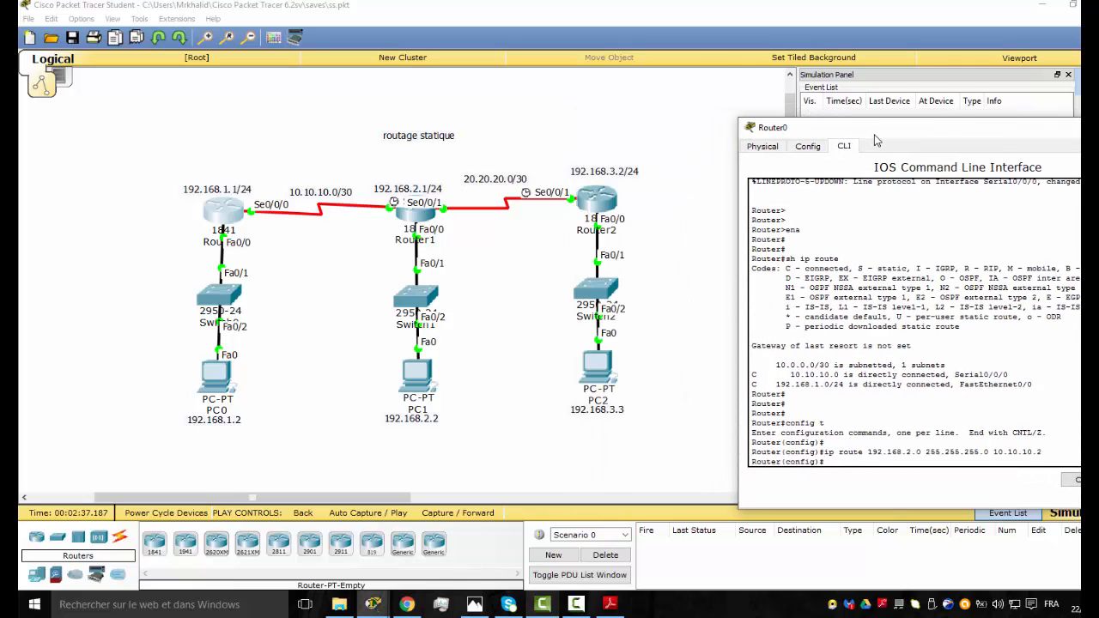
{"action": "key", "text": "Up"}
{"action": "key", "text": "BackSpace"}
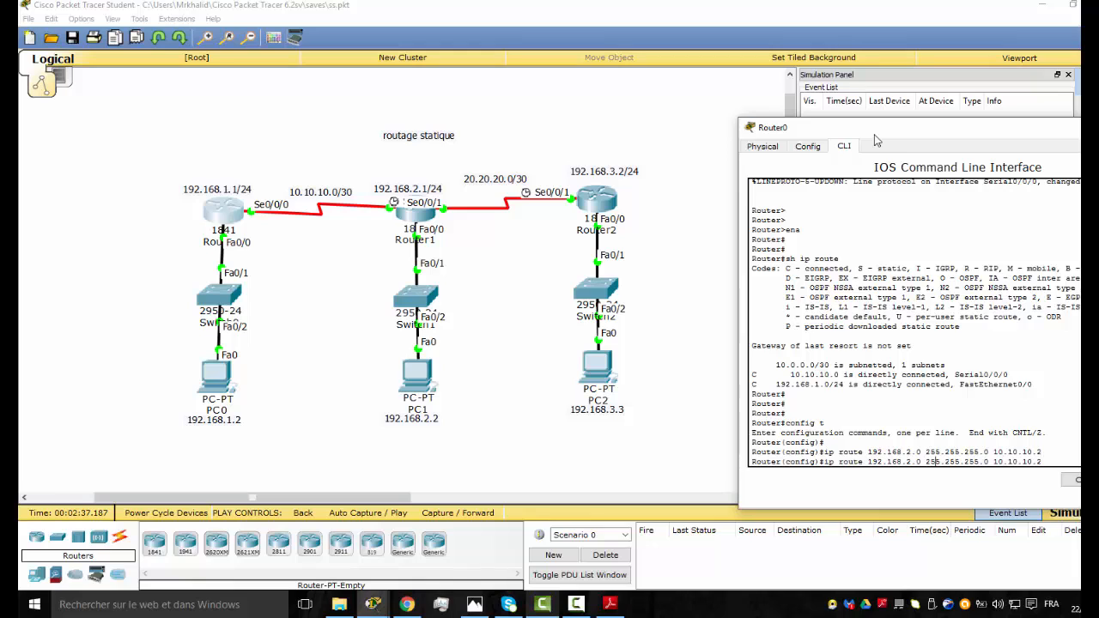
{"action": "key", "text": "BackSpace"}
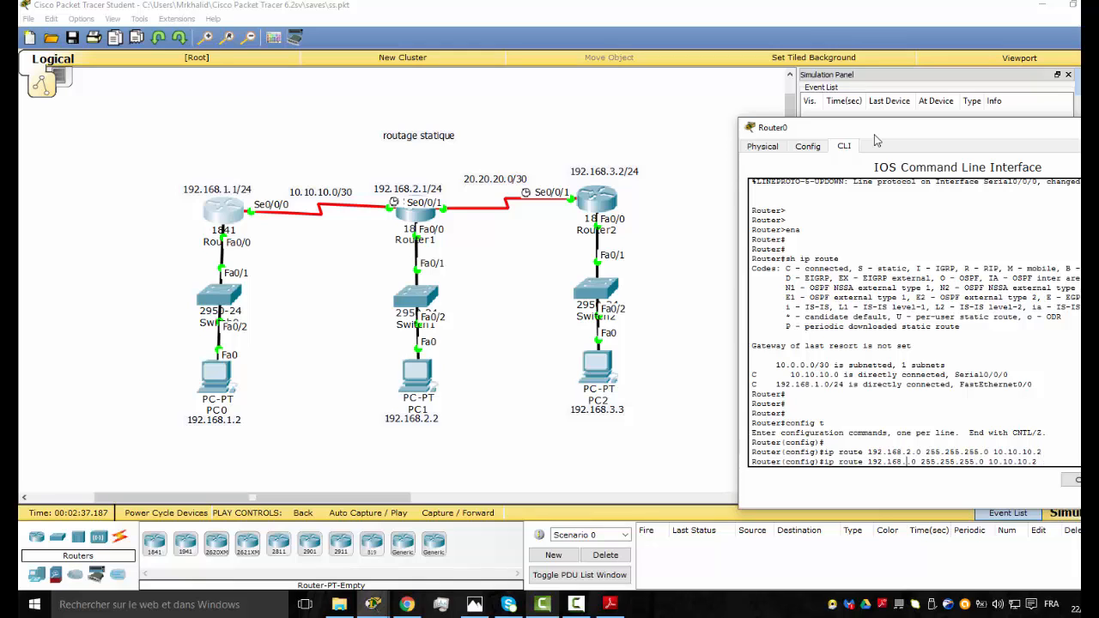
{"action": "type", "text": "3"}
{"action": "key", "text": "Return"}
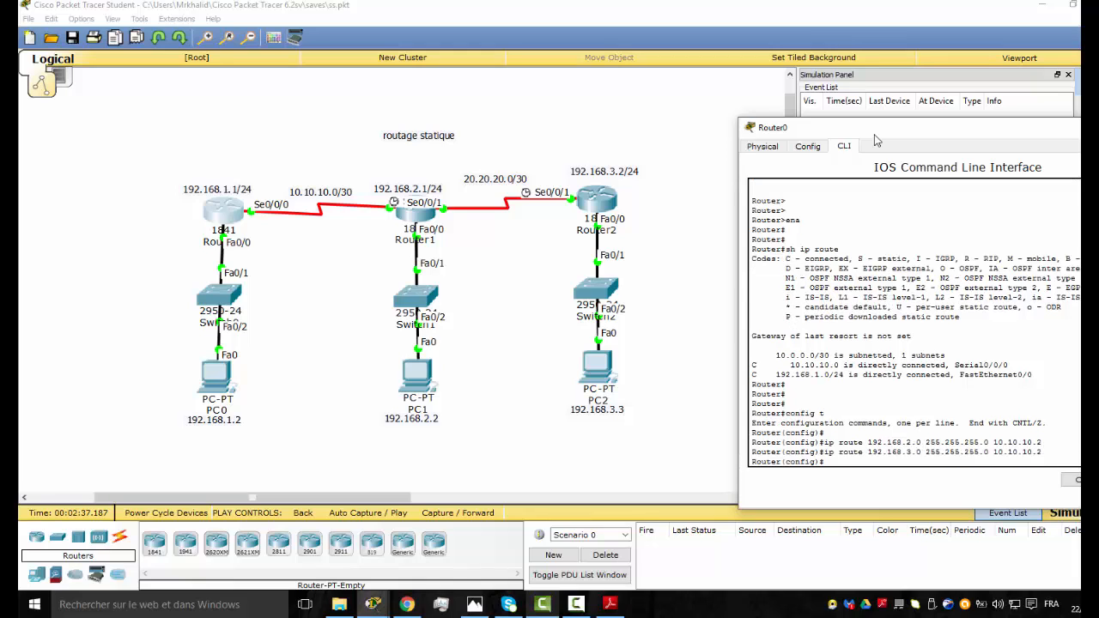
Save Router0's configuration with "do wr" and close its window
{"action": "key", "text": "Return"}
{"action": "type", "text": "do wr"}
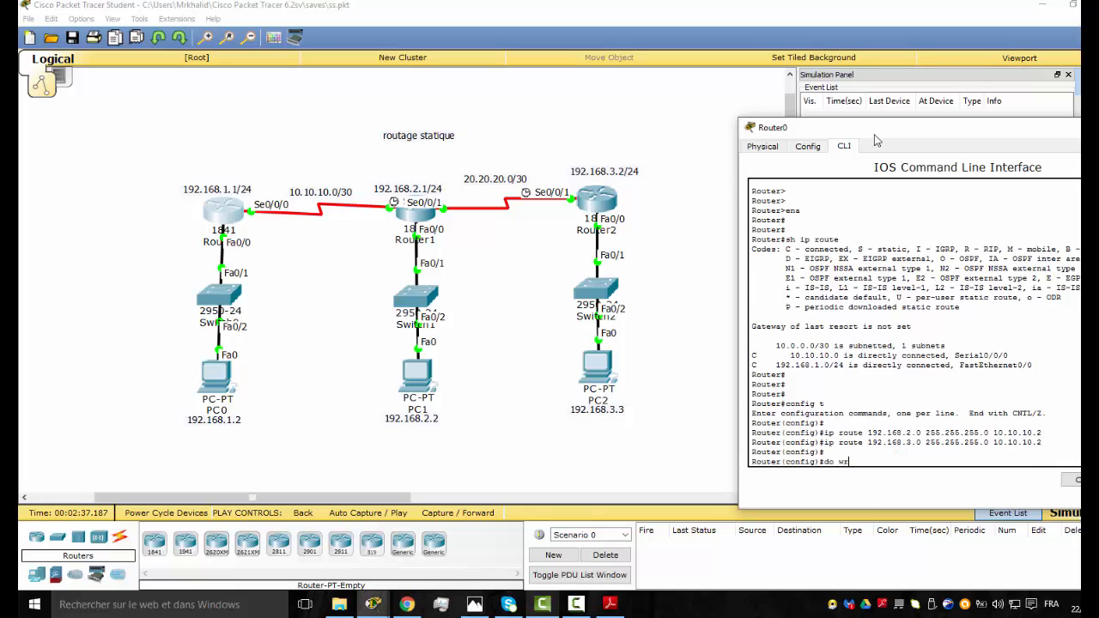
{"action": "key", "text": "Return"}
{"action": "key", "text": "Return"}
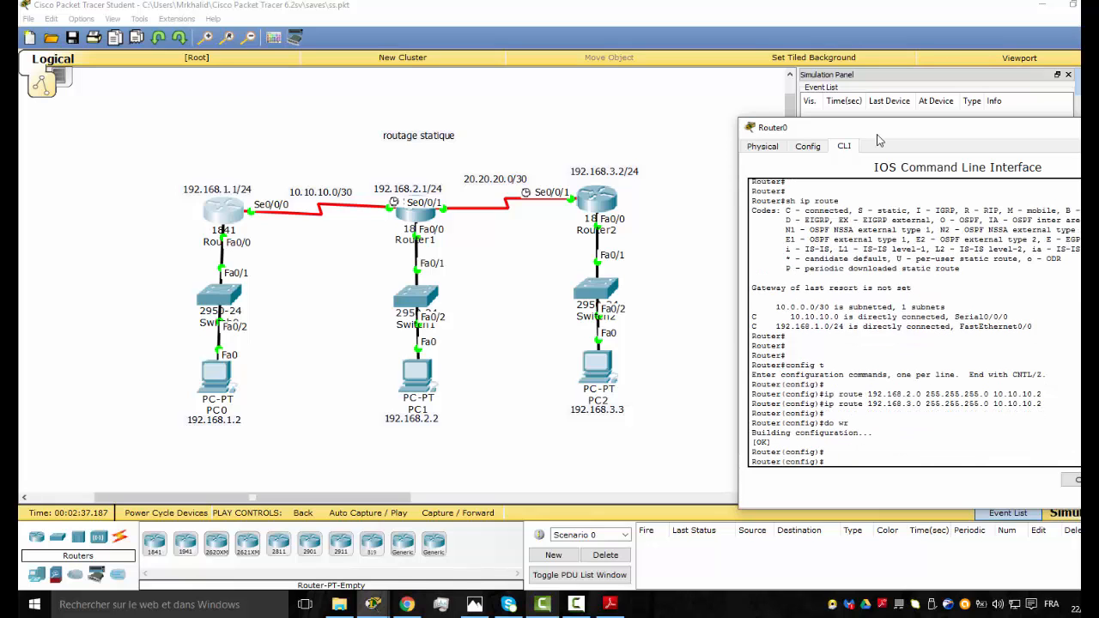
{"action": "left_click_drag", "start_coordinate": [877, 137], "coordinate": [754, 137]}
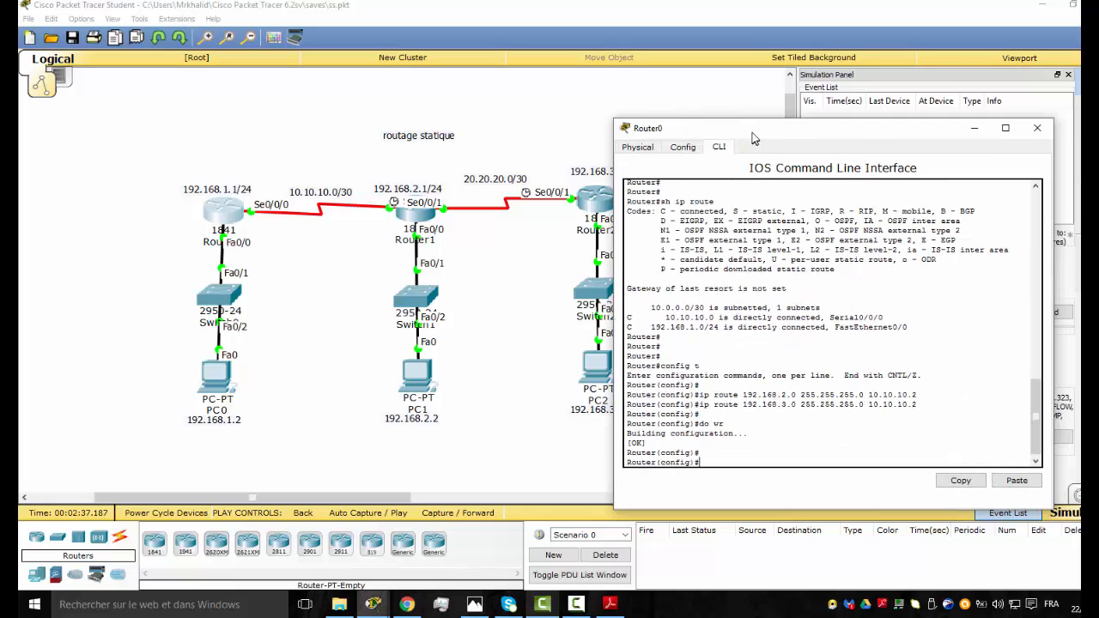
{"action": "left_click", "coordinate": [1035, 128]}
Open Router1's command line and enter global configuration mode with "ena" and "config t"
{"action": "left_click", "coordinate": [418, 216]}
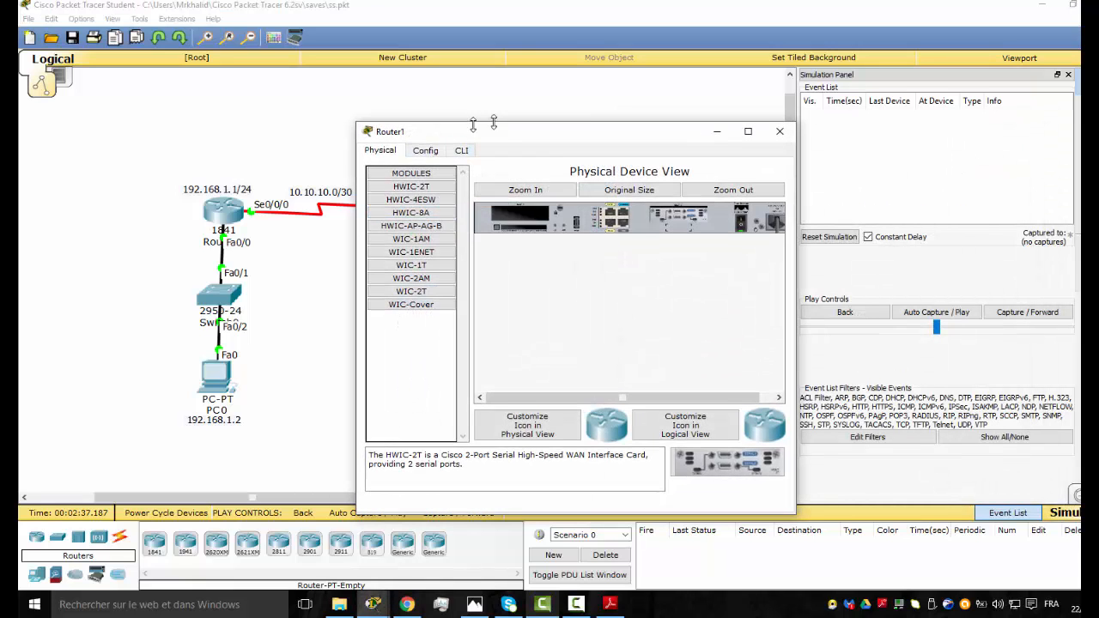
{"action": "left_click_drag", "start_coordinate": [657, 139], "coordinate": [857, 133]}
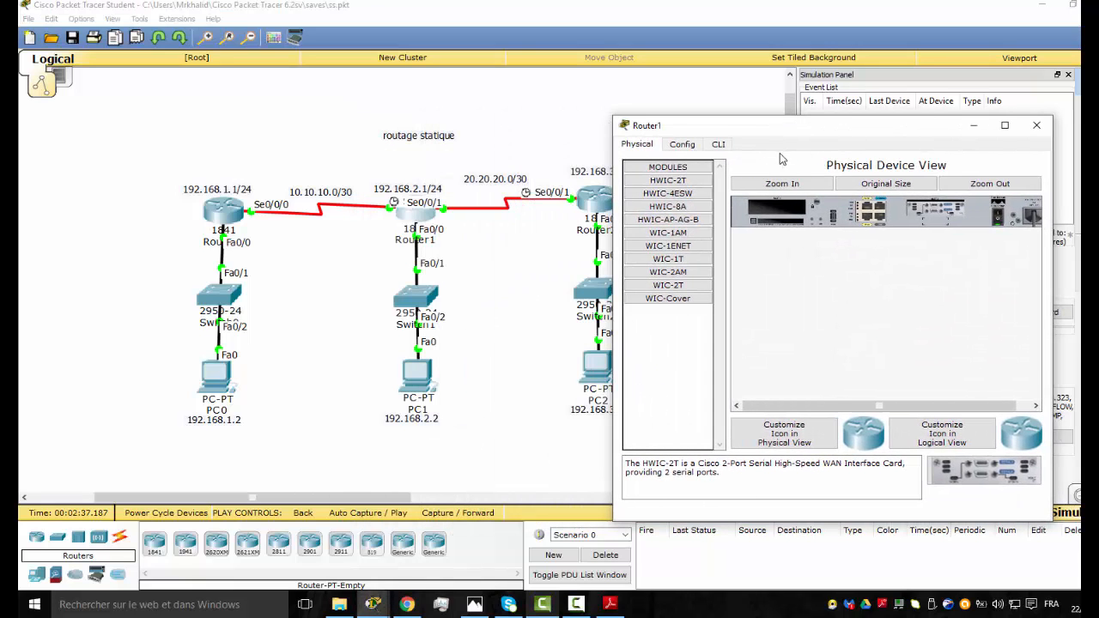
{"action": "left_click", "coordinate": [718, 145]}
{"action": "type", "text": "ena"}
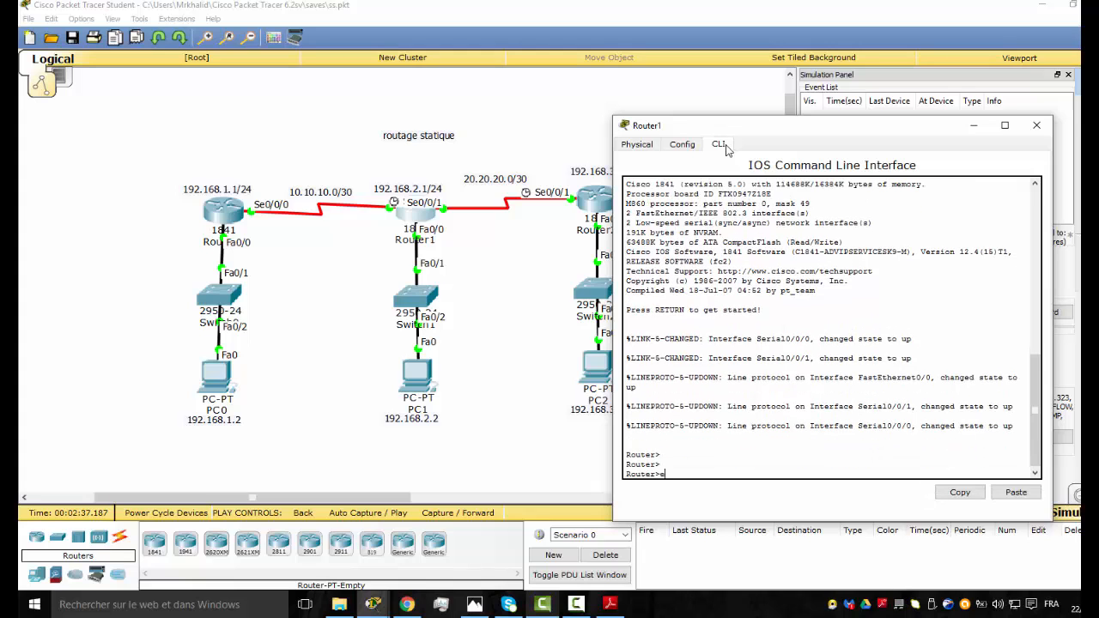
{"action": "key", "text": "Return"}
{"action": "key", "text": "Return"}
{"action": "key", "text": "Return"}
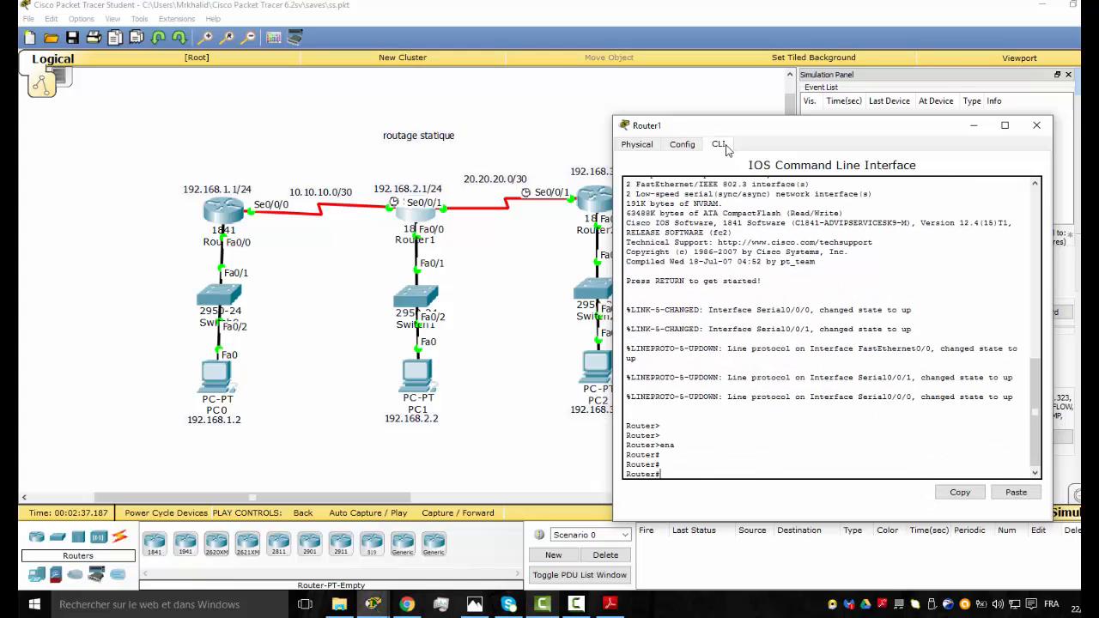
{"action": "type", "text": "config t"}
{"action": "key", "text": "Return"}
{"action": "key", "text": "Return"}
{"action": "key", "text": "Return"}
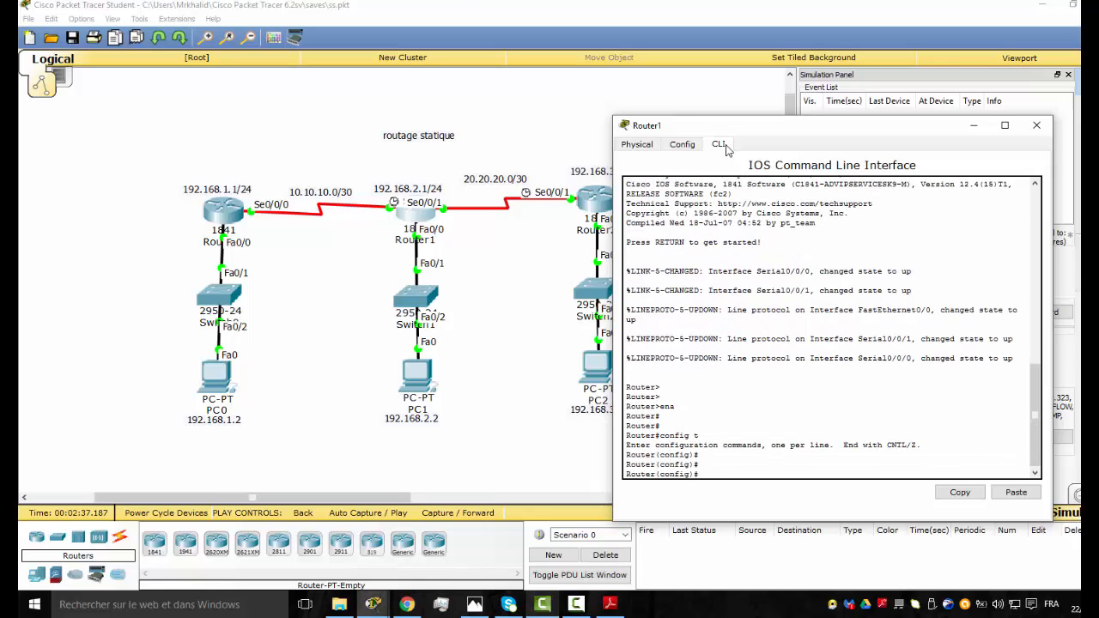
Add a static route on Router1 to network 192.168.1.0 255.255.255.0 through next hop 10.10.10.1
{"action": "type", "text": "ip route 192.168.1.0 255.255.255.0"}
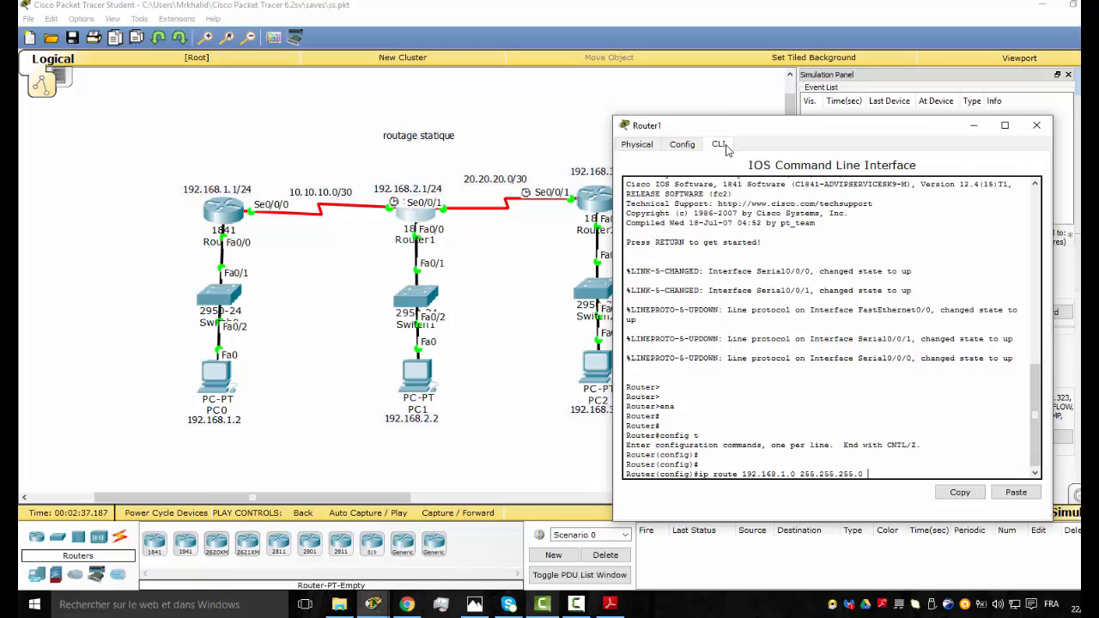
{"action": "type", "text": " 10.10.10.1"}
{"action": "key", "text": "Return"}
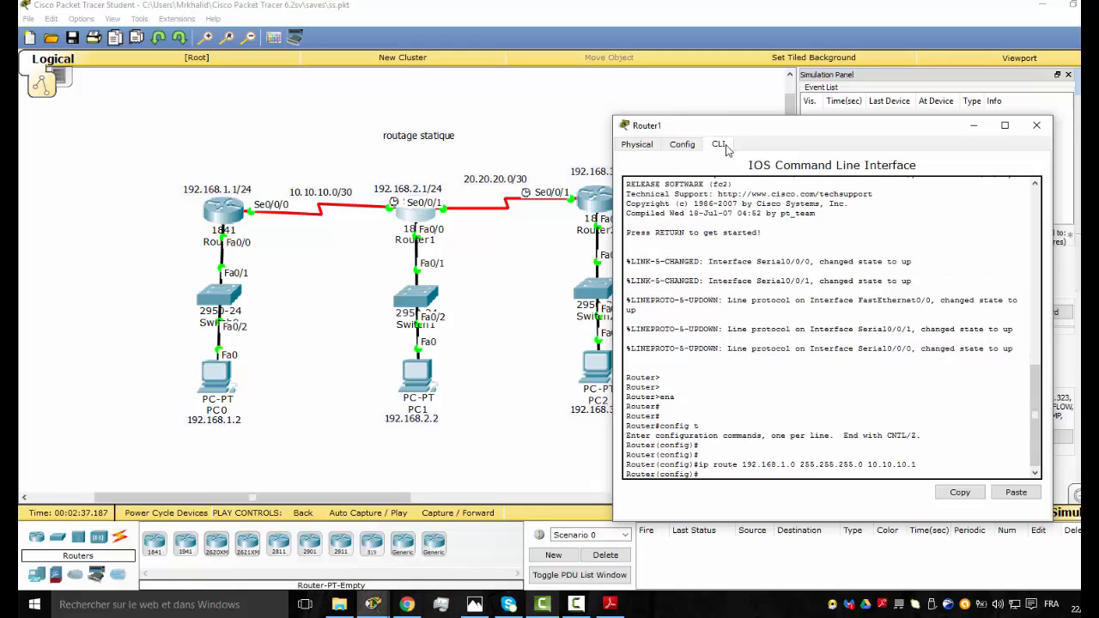
{"action": "key", "text": "Return"}
{"action": "key", "text": "Return"}
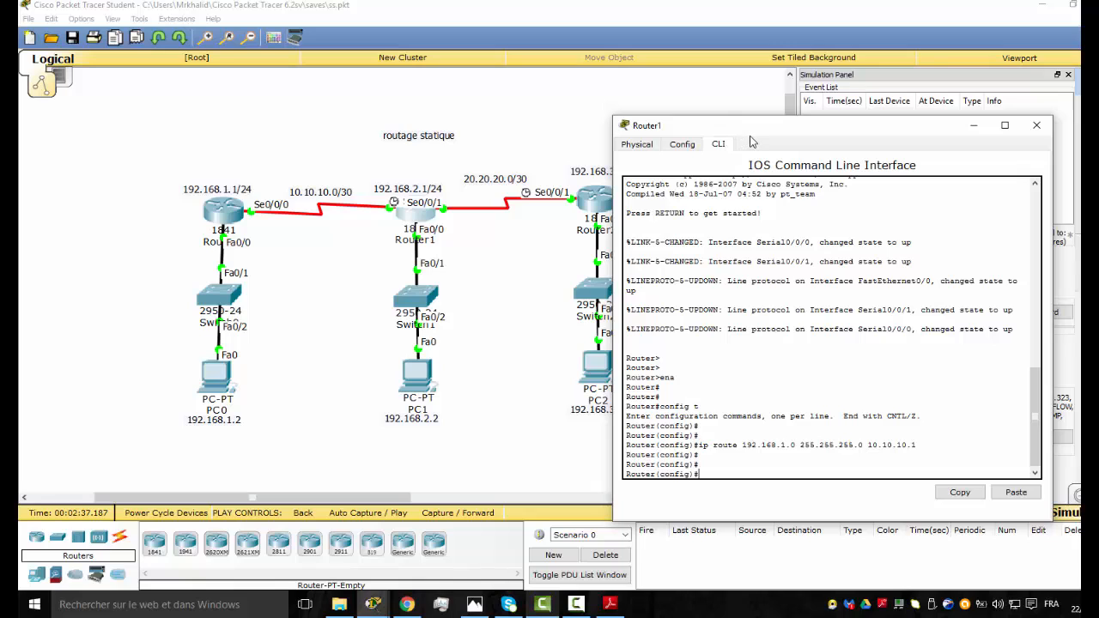
Add a static route on Router1 to network 192.168.3.0 255.255.255.0 through next hop 20.20.20.2
{"action": "key", "text": "XF86MonBrightnessUp"}
{"action": "key", "text": "XF86MonBrightnessUp"}
{"action": "left_click_drag", "start_coordinate": [763, 136], "coordinate": [788, 133]}
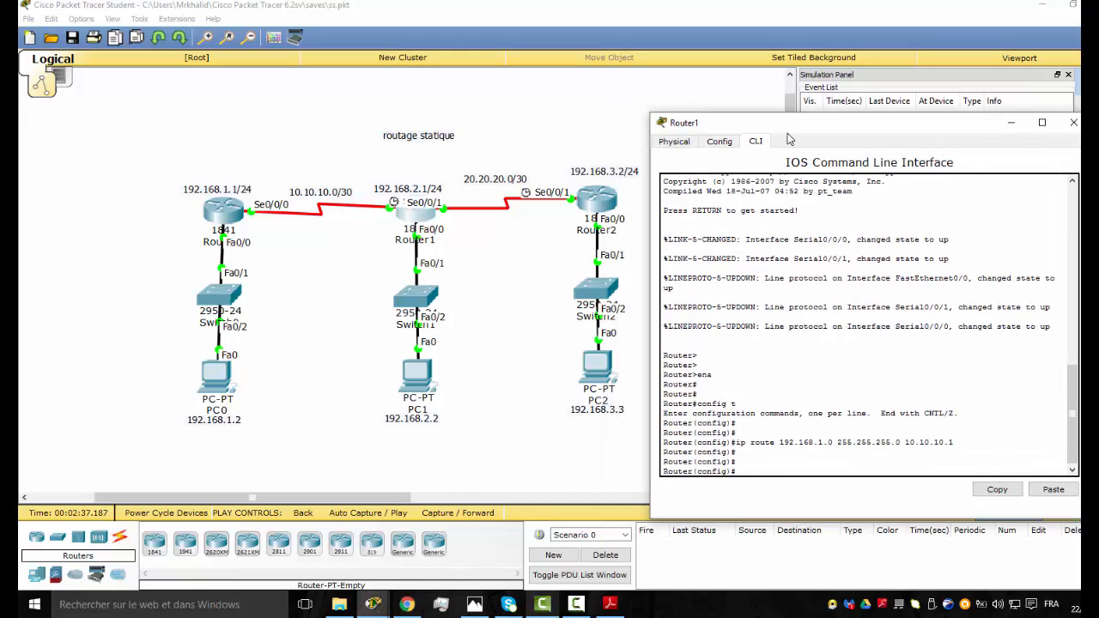
{"action": "type", "text": "ip route 192.168.3.0 255.255.255.0 20.20."}
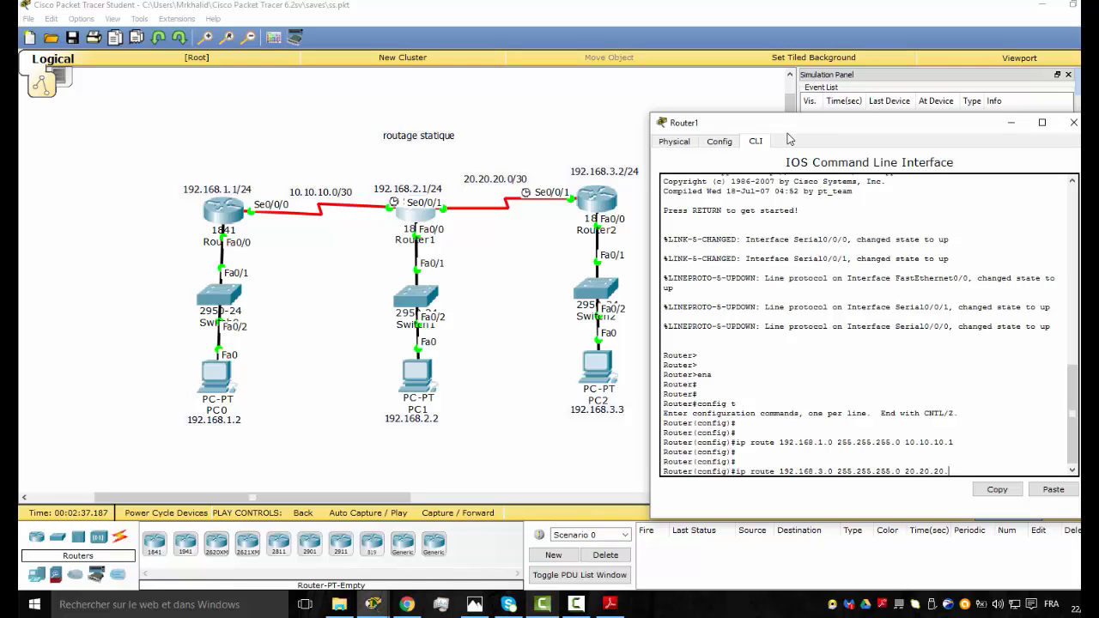
{"action": "type", "text": "20.2"}
{"action": "key", "text": "Return"}
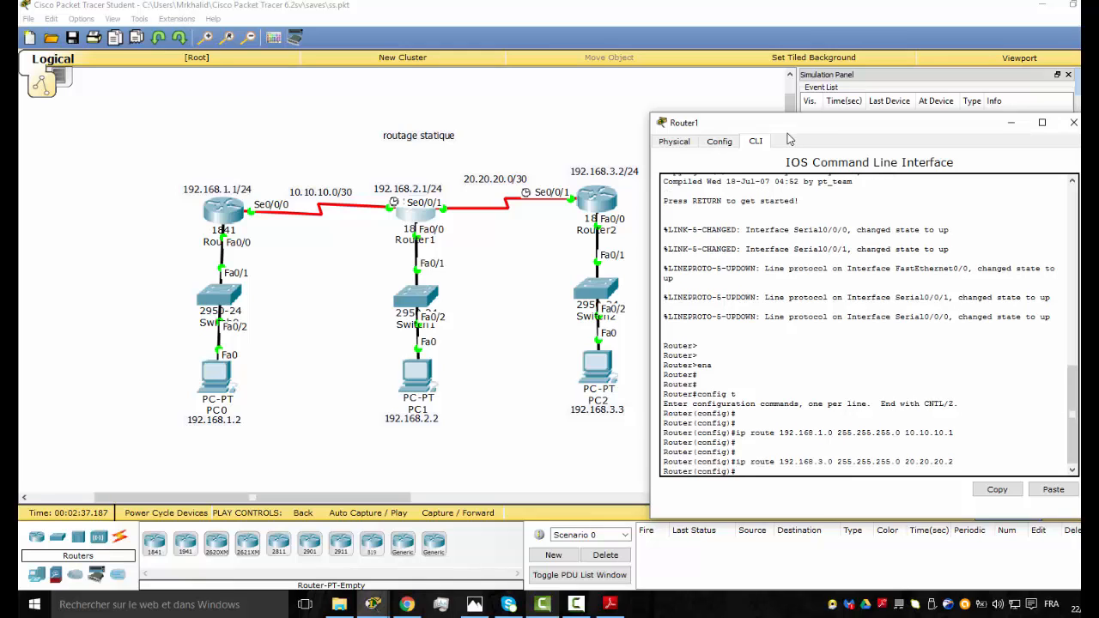
Save Router1's configuration with "do wr" and close its window
{"action": "type", "text": "do wr"}
{"action": "key", "text": "Return"}
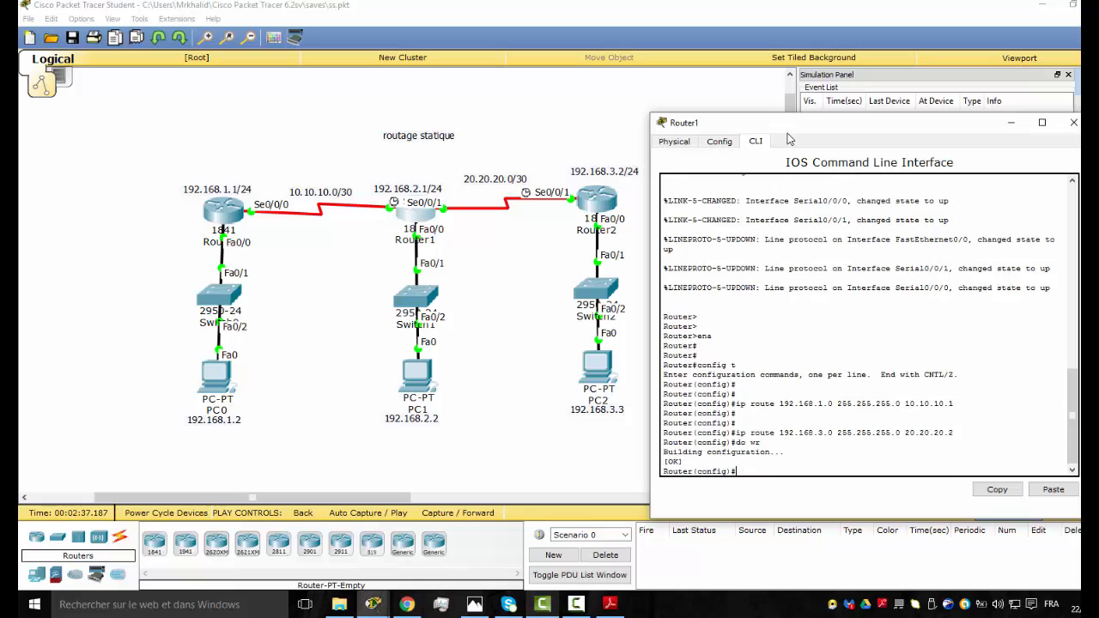
{"action": "left_click", "coordinate": [1074, 122]}
Open Router2's command line and enter global configuration mode with "ena" and "config t"
{"action": "left_click", "coordinate": [611, 201]}
{"action": "left_click_drag", "start_coordinate": [601, 133], "coordinate": [864, 183]}
{"action": "left_click", "coordinate": [718, 200]}
{"action": "left_click_drag", "start_coordinate": [754, 183], "coordinate": [846, 170]}
{"action": "key", "text": "Return"}
{"action": "key", "text": "Return"}
{"action": "type", "text": "ena"}
{"action": "key", "text": "Return"}
{"action": "type", "text": "config t"}
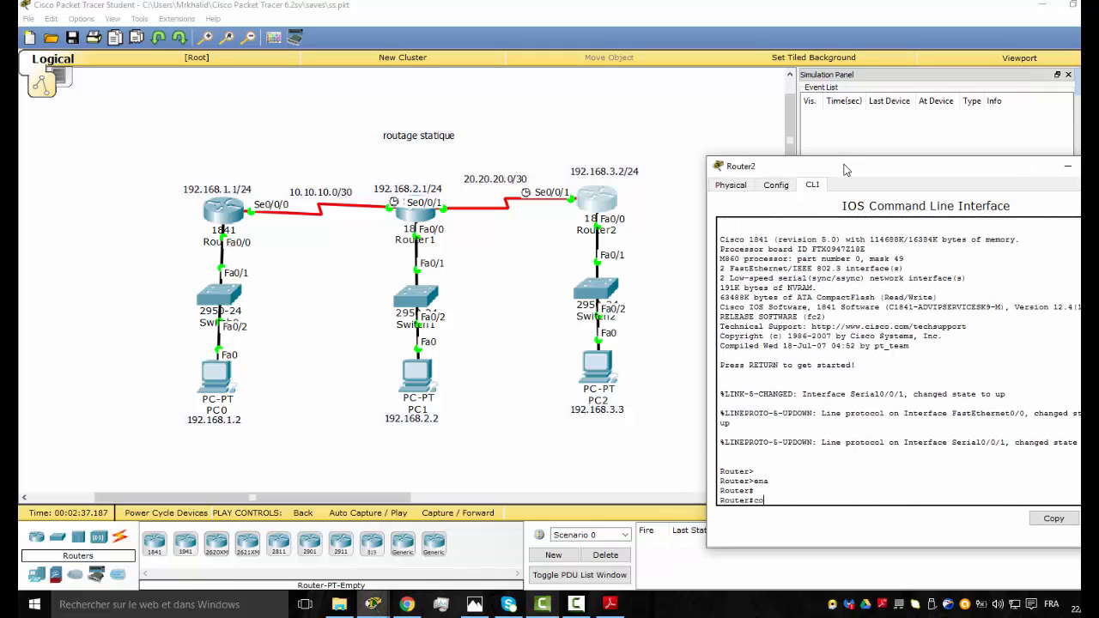
{"action": "key", "text": "Return"}
{"action": "key", "text": "Return"}
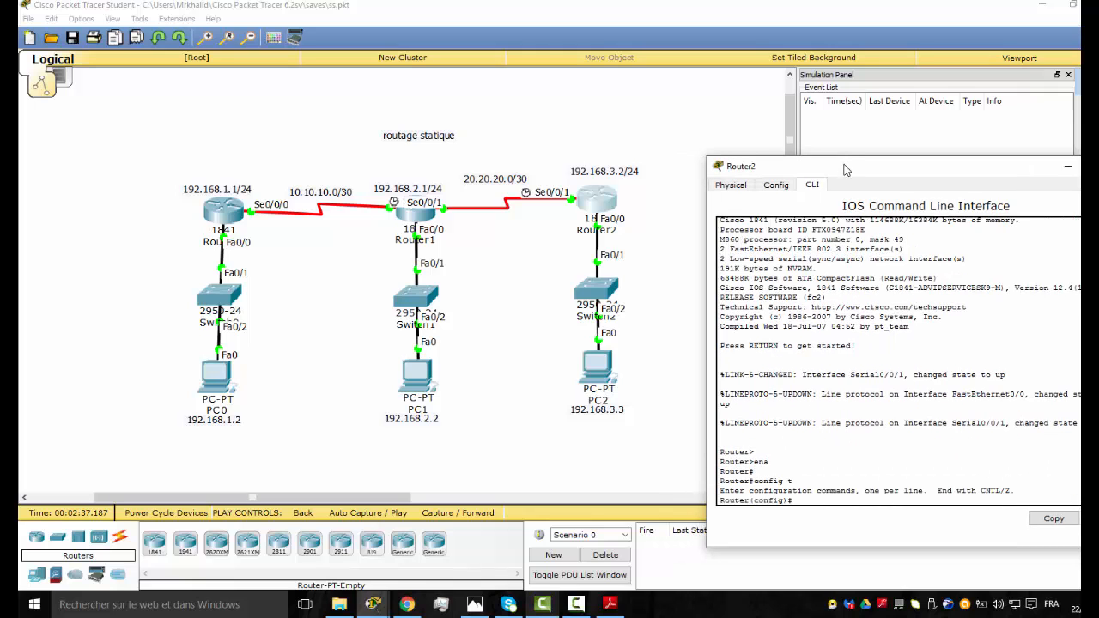
Add a static route on Router2 to network 192.168.2.0 255.255.255.0 through next hop 20.20.20.1
{"action": "type", "text": "ip"}
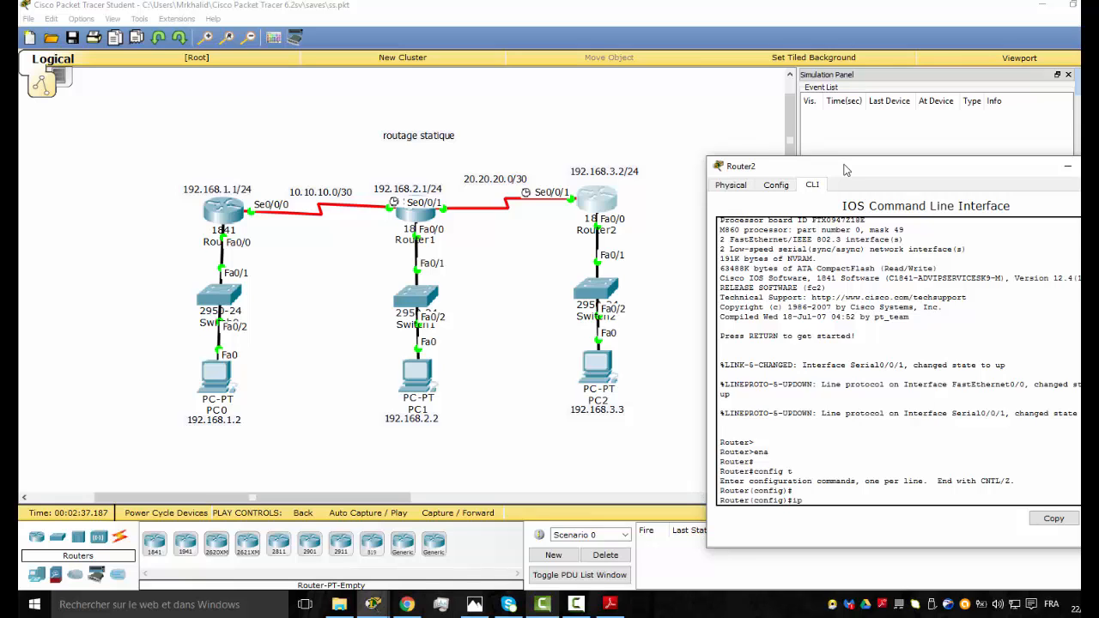
{"action": "key", "text": "Tab"}
{"action": "type", "text": "r"}
{"action": "key", "text": "Tab"}
{"action": "type", "text": "o"}
{"action": "key", "text": "Tab"}
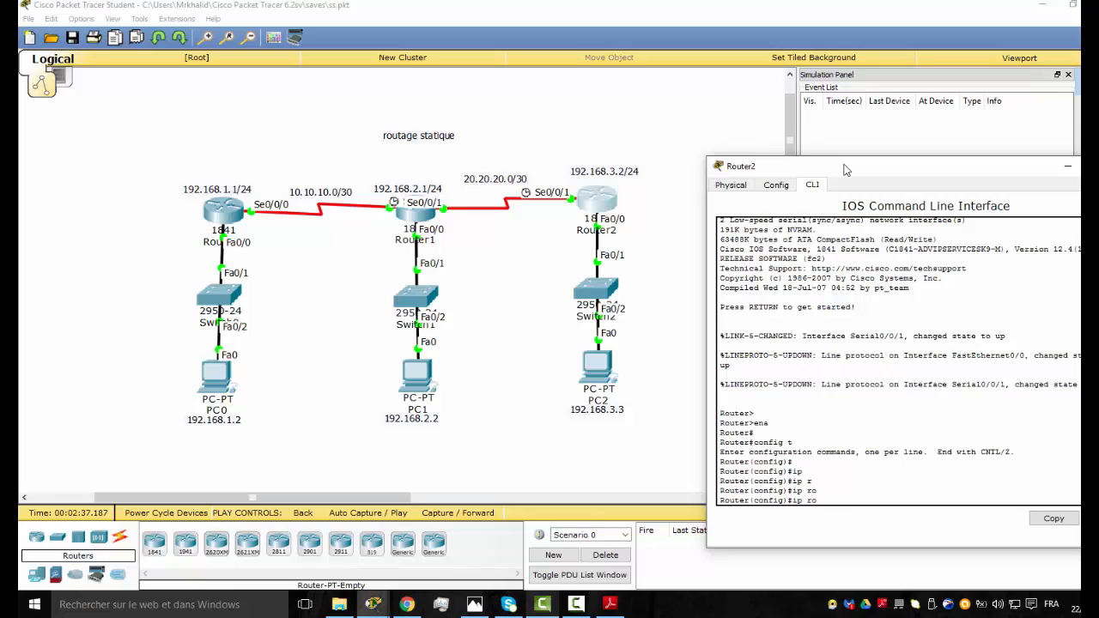
{"action": "type", "text": "ute"}
{"action": "type", "text": " 192.168.2.0 255.255.255.0 20.20.20.21"}
{"action": "key", "text": "BackSpace"}
{"action": "key", "text": "BackSpace"}
{"action": "type", "text": "1"}
{"action": "key", "text": "Return"}
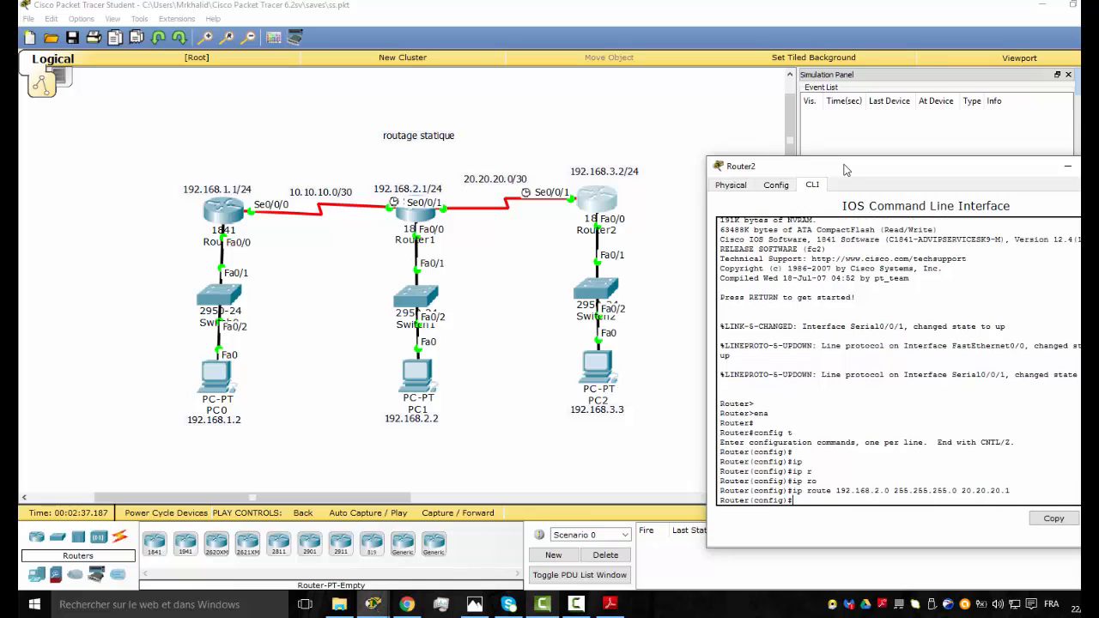
{"action": "key", "text": "Return"}
Save Router2's configuration with "do wr"
{"action": "type", "text": "do wr"}
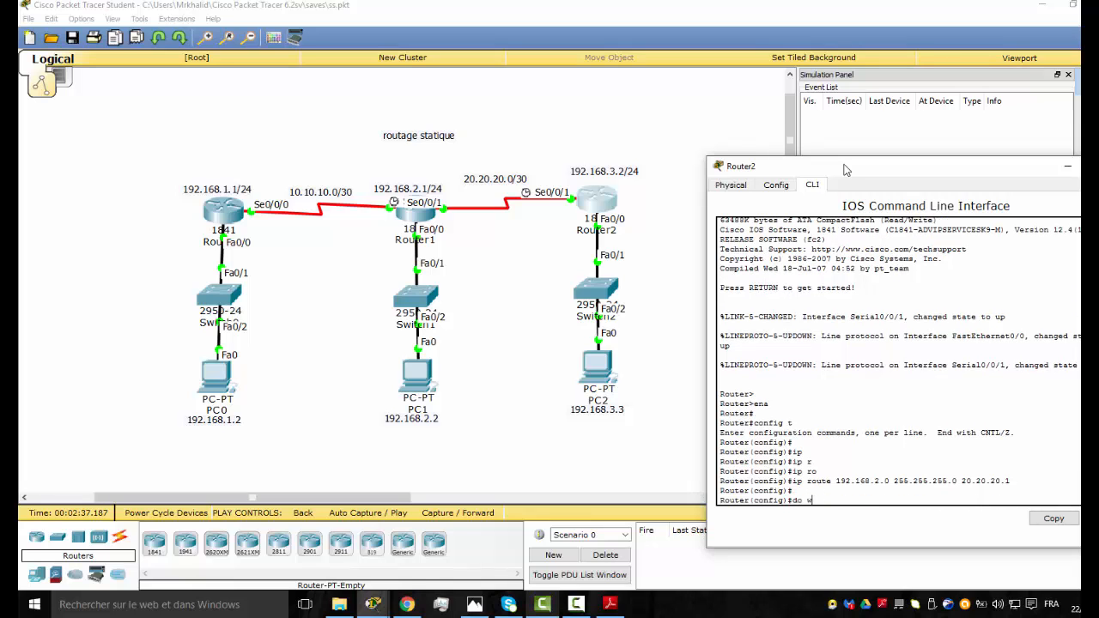
{"action": "key", "text": "Return"}
{"action": "key", "text": "Return"}
Leave configuration mode on Router2 and examine the static route entry in its routing table with "sh ip route"
{"action": "left_click_drag", "start_coordinate": [855, 176], "coordinate": [641, 153]}
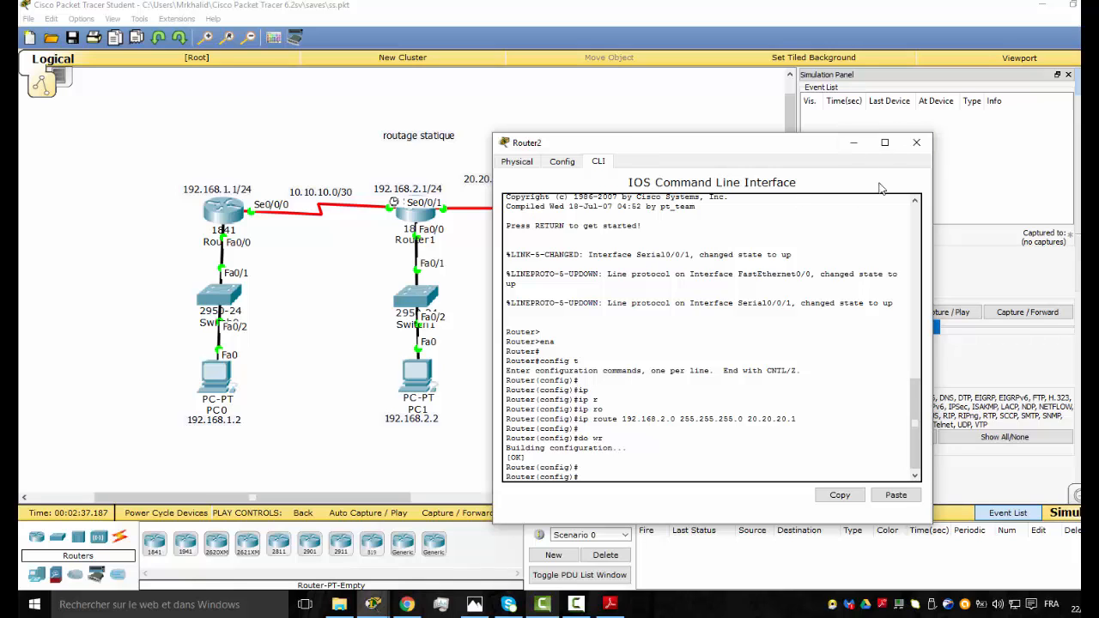
{"action": "key", "text": "ctrl+z"}
{"action": "key", "text": "Return"}
{"action": "key", "text": "Return"}
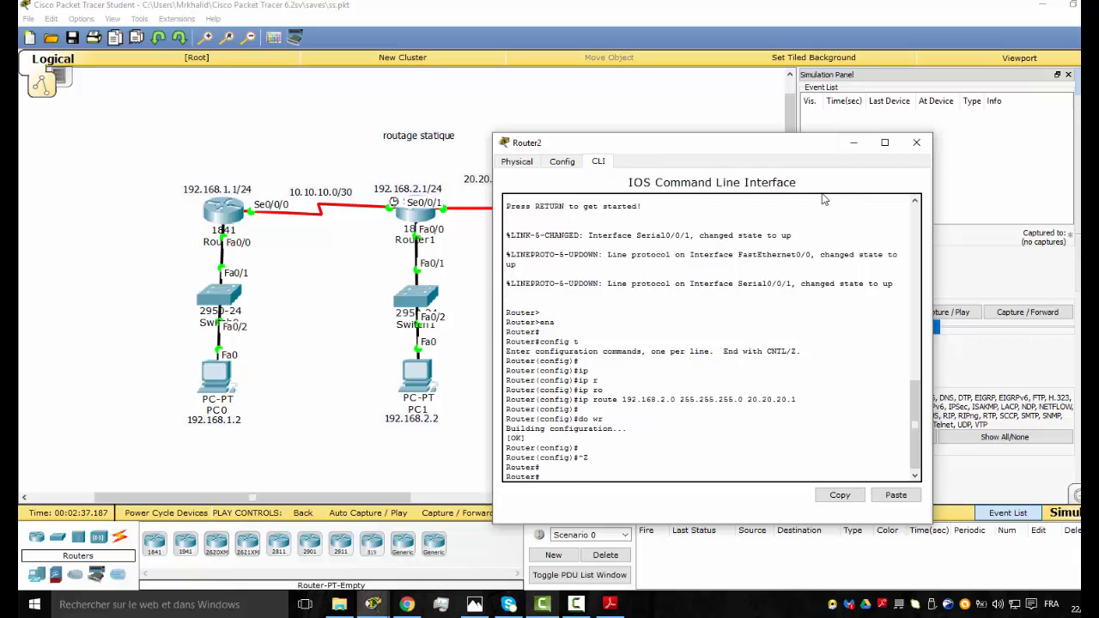
{"action": "type", "text": "sh ip route"}
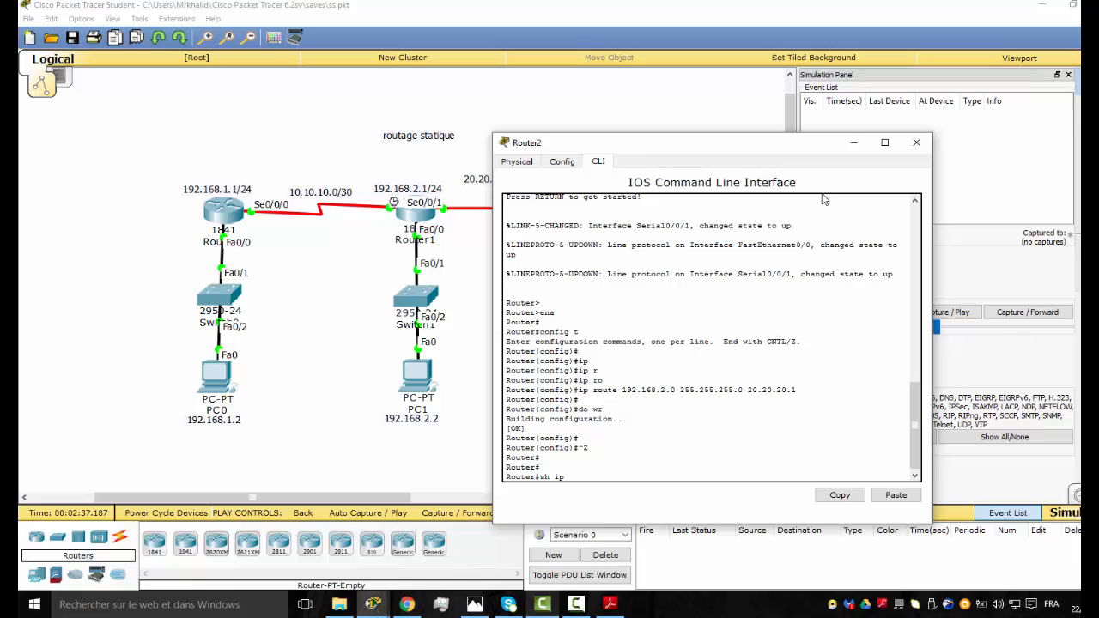
{"action": "key", "text": "Return"}
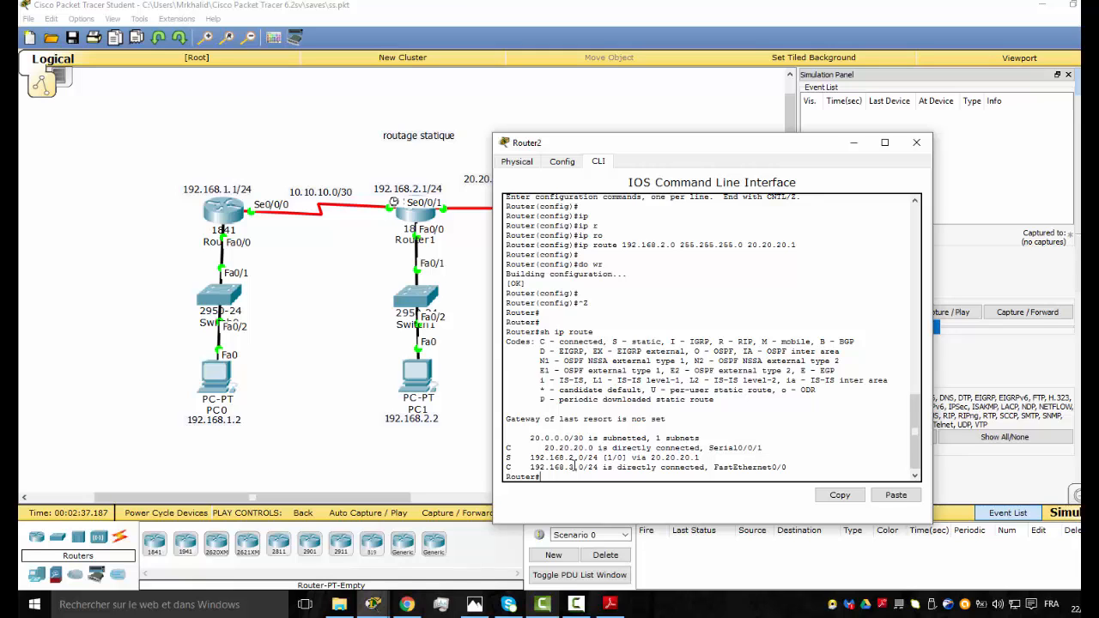
{"action": "left_click_drag", "start_coordinate": [609, 148], "coordinate": [751, 132]}
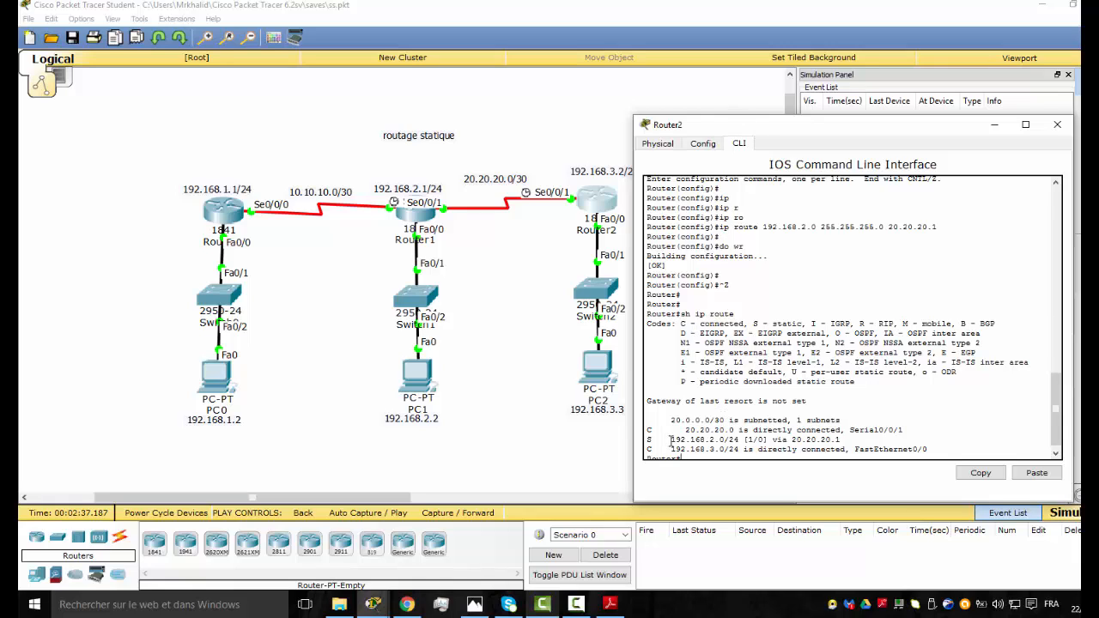
{"action": "left_click_drag", "start_coordinate": [670, 440], "coordinate": [727, 444]}
{"action": "left_click", "coordinate": [726, 441]}
{"action": "left_click_drag", "start_coordinate": [744, 440], "coordinate": [770, 443]}
{"action": "left_click", "coordinate": [748, 440]}
{"action": "double_click", "coordinate": [752, 440]}
{"action": "left_click", "coordinate": [747, 457]}
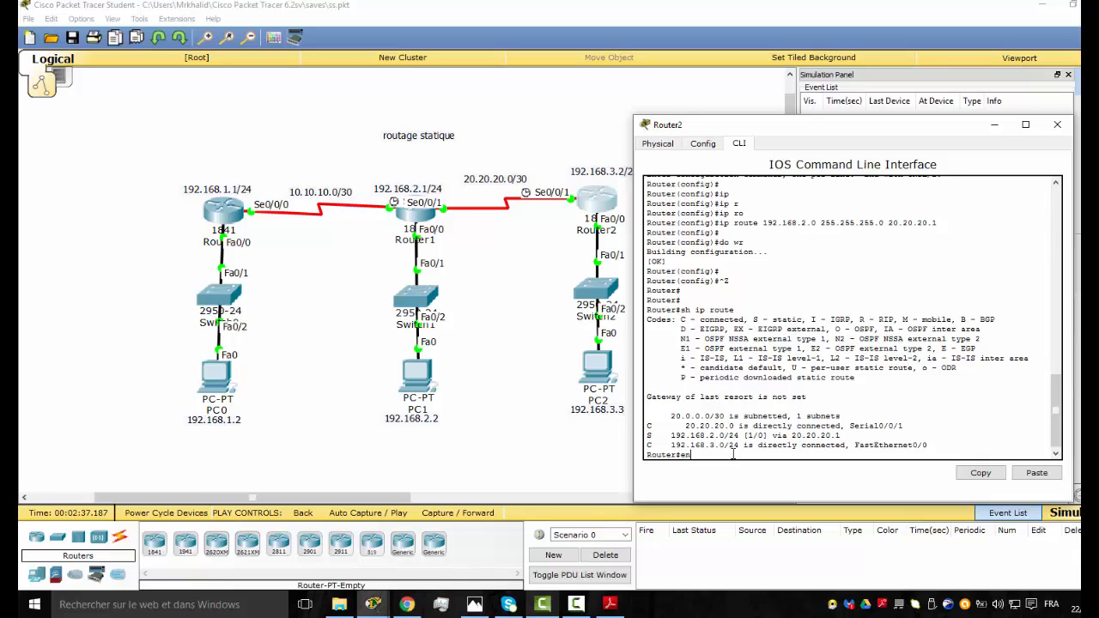
Re-enter configuration mode on Router2 and add a static route to network 192.168.1.0 255.255.255.0 through next hop 20.20.20.1
{"action": "type", "text": "config t"}
{"action": "key", "text": "Return"}
{"action": "key", "text": "Return"}
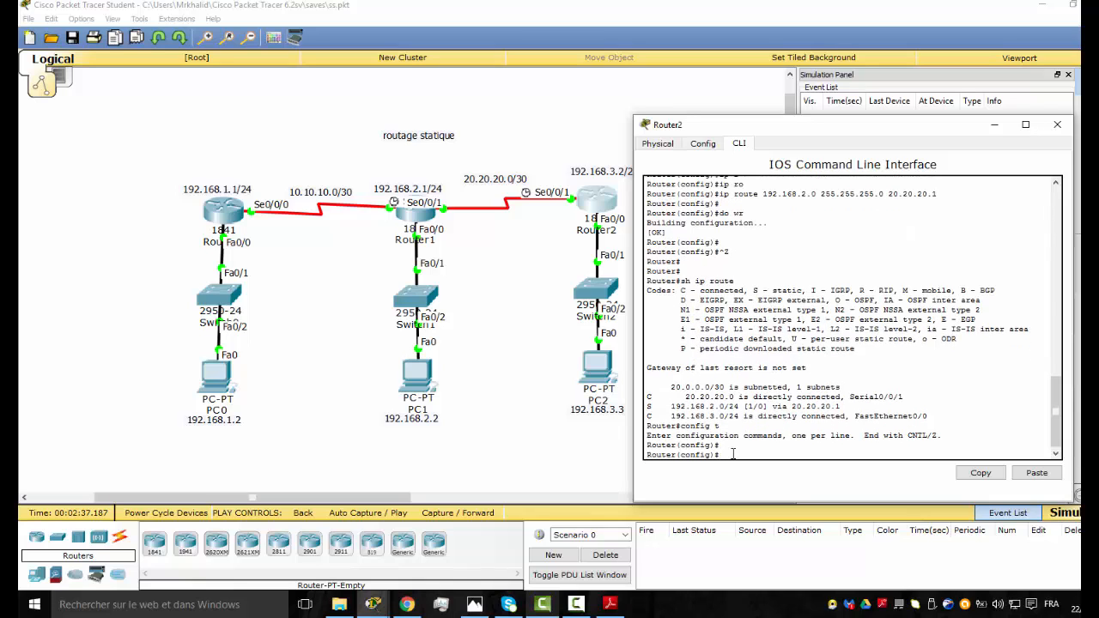
{"action": "type", "text": "ip route 192.168.1.0 255.255.255.0"}
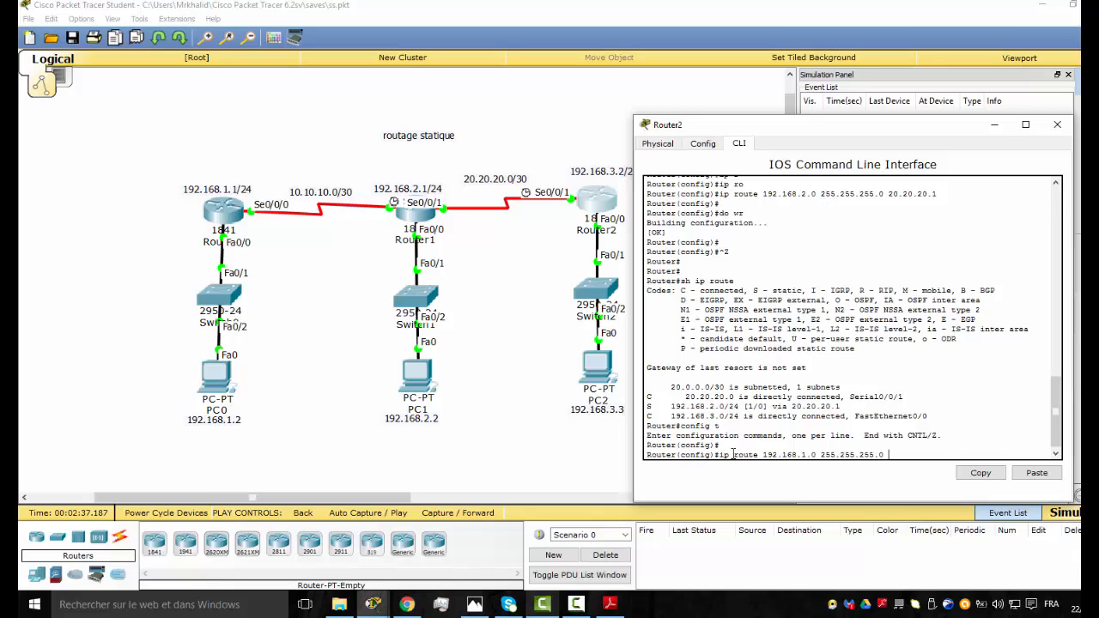
{"action": "type", "text": " 10.10."}
{"action": "key", "text": "BackSpace"}
{"action": "key", "text": "BackSpace"}
{"action": "key", "text": "BackSpace"}
{"action": "key", "text": "BackSpace"}
{"action": "key", "text": "BackSpace"}
{"action": "key", "text": "BackSpace"}
{"action": "key", "text": "BackSpace"}
{"action": "key", "text": "BackSpace"}
{"action": "type", "text": "20.20.20."}
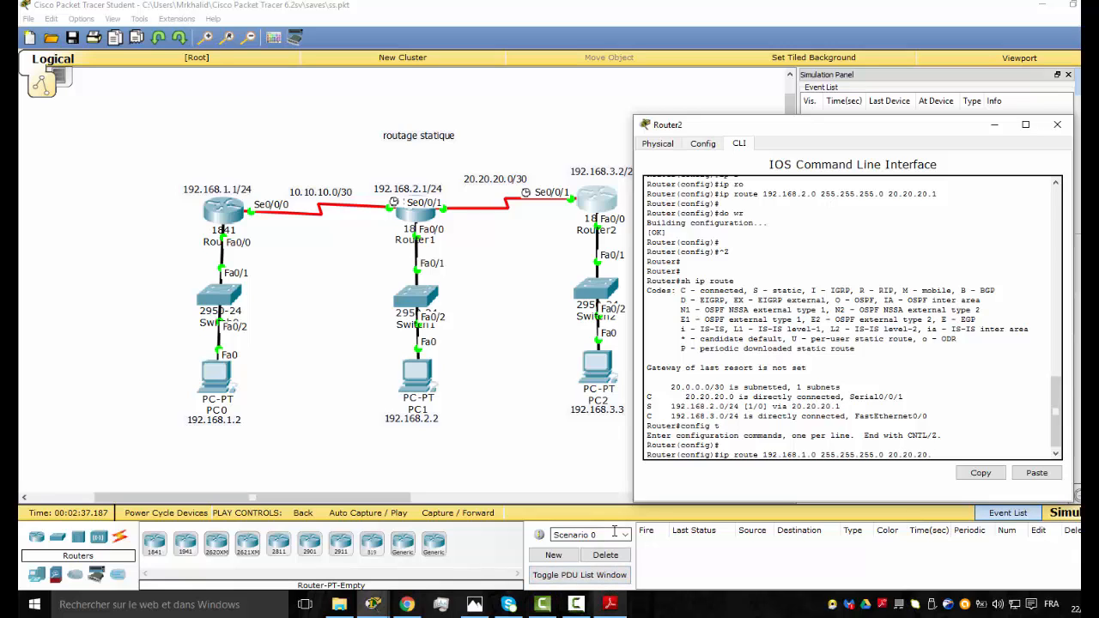
{"action": "type", "text": "1"}
{"action": "key", "text": "Return"}
{"action": "key", "text": "Return"}
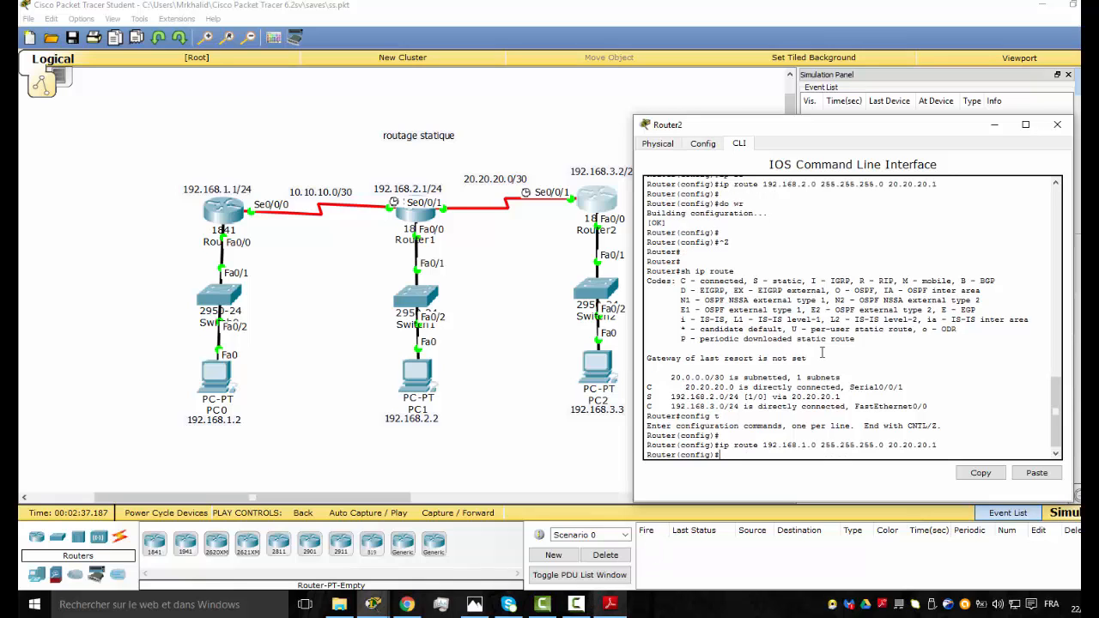
Save Router2's configuration with "do wr" and close its window
{"action": "type", "text": "do wr"}
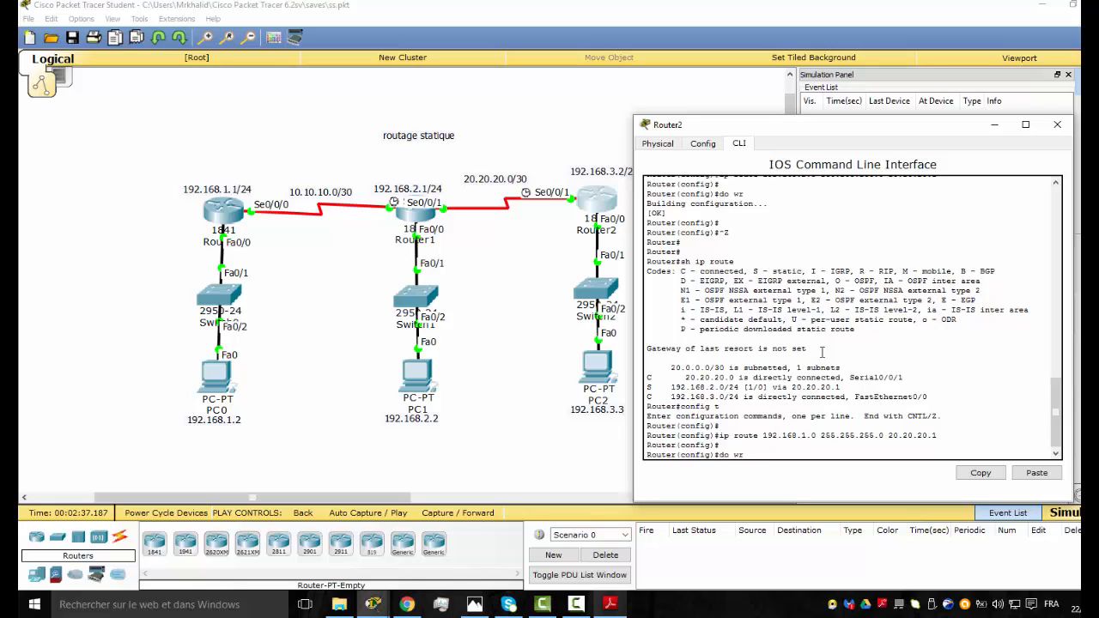
{"action": "key", "text": "Return"}
{"action": "key", "text": "Return"}
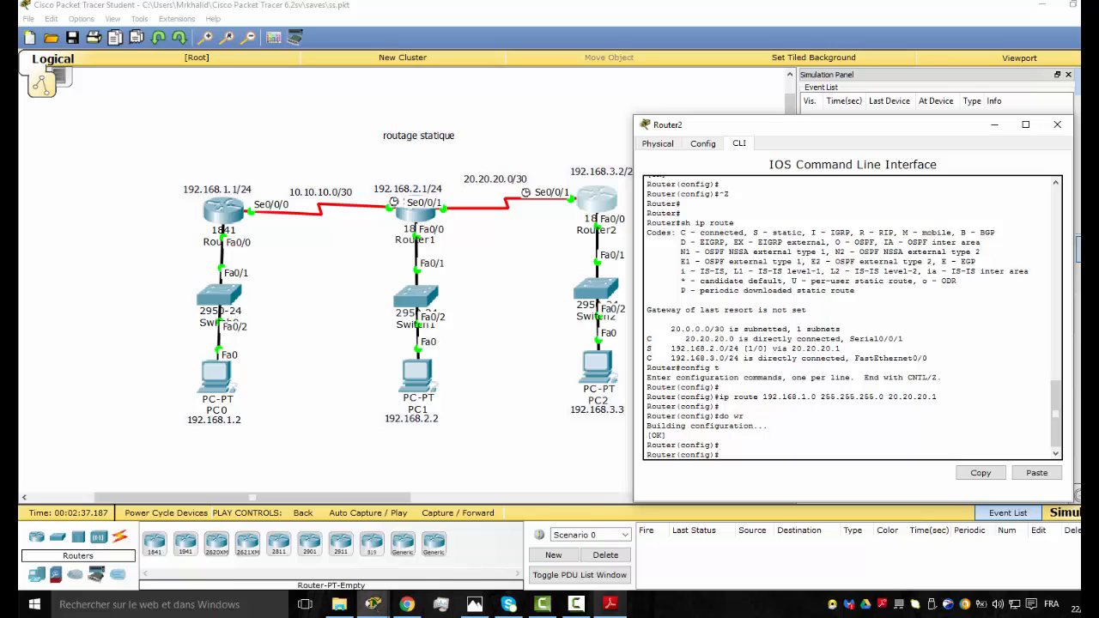
{"action": "left_click", "coordinate": [1057, 125]}
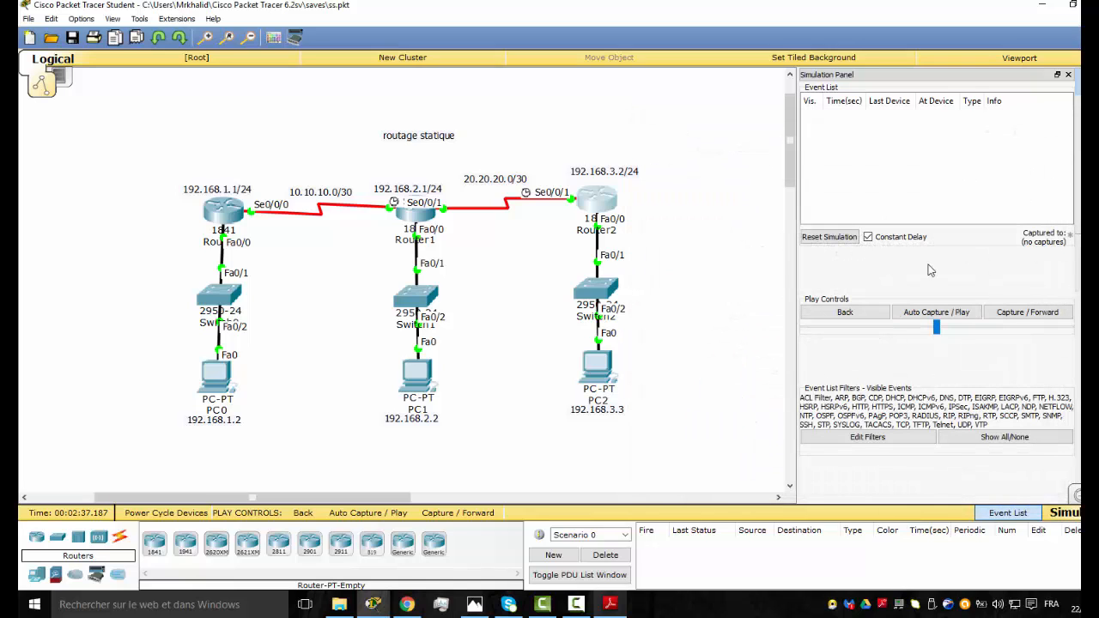
Send a simple PDU from PC2 to PC0 and step the simulation forward until the ICMP reply returns to PC2
{"action": "left_click", "coordinate": [608, 370]}
{"action": "left_click", "coordinate": [230, 375]}
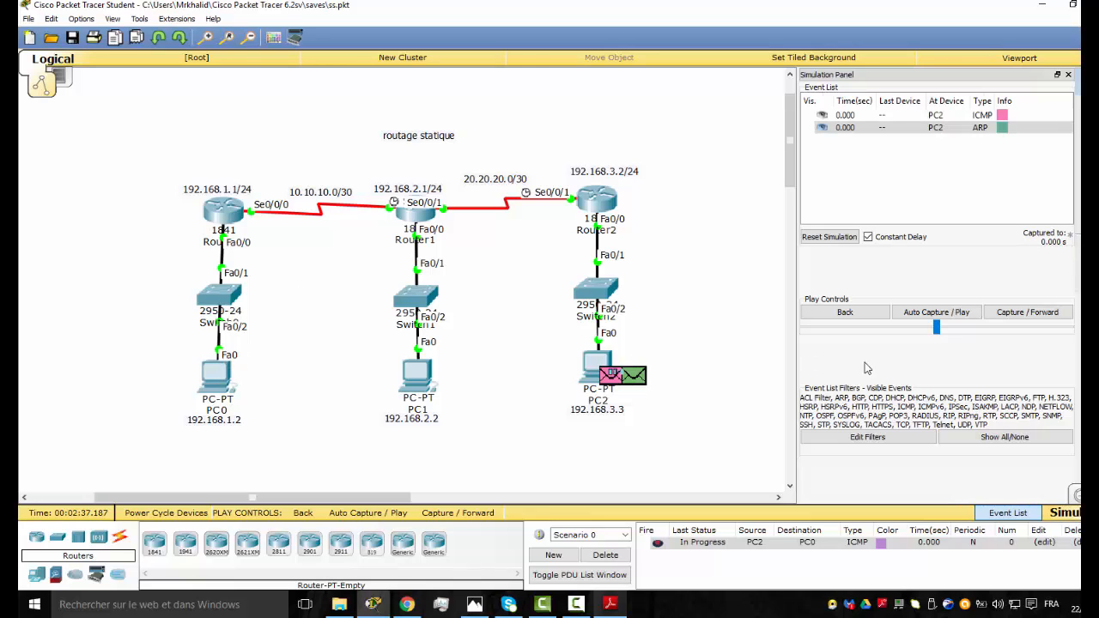
{"action": "left_click", "coordinate": [1035, 314]}
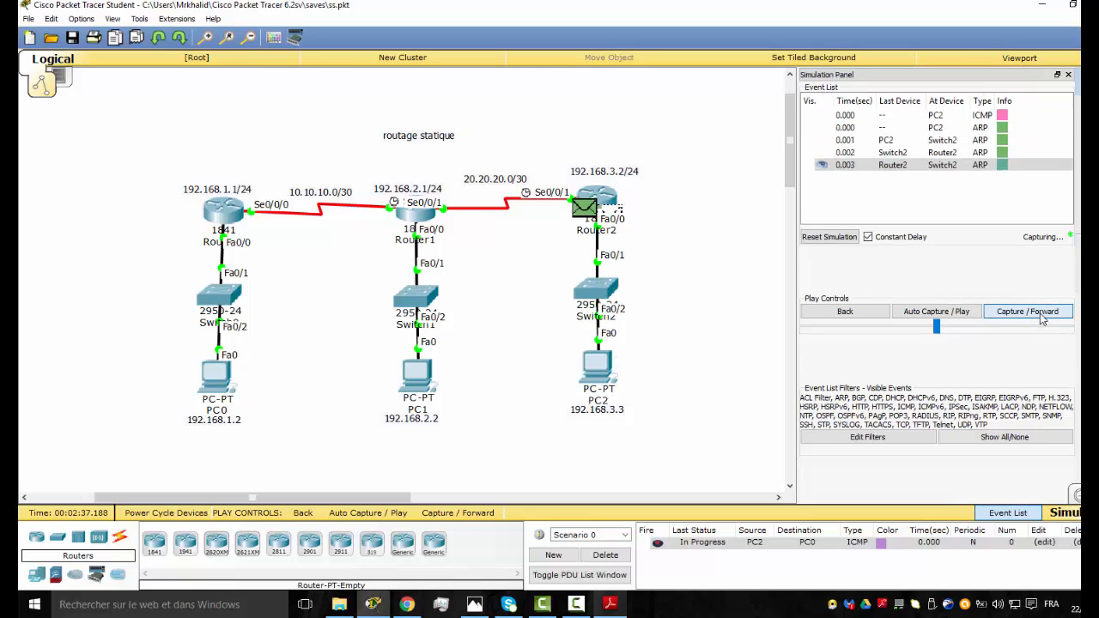
{"action": "left_click", "coordinate": [1040, 315]}
{"action": "left_click", "coordinate": [1040, 315]}
{"action": "left_click", "coordinate": [1040, 316]}
{"action": "left_click", "coordinate": [1040, 315]}
{"action": "left_click", "coordinate": [1040, 315]}
{"action": "left_click", "coordinate": [1040, 315]}
{"action": "left_click", "coordinate": [1040, 315]}
{"action": "left_click", "coordinate": [1040, 315]}
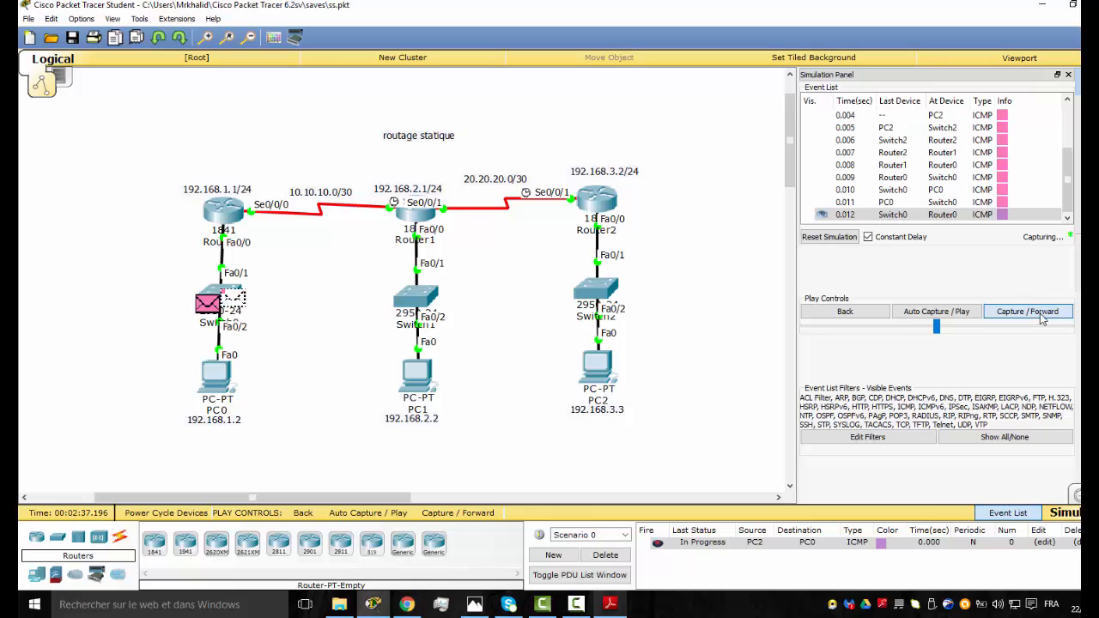
{"action": "left_click", "coordinate": [1040, 316]}
{"action": "left_click", "coordinate": [1040, 315]}
{"action": "left_click", "coordinate": [1040, 315]}
{"action": "left_click", "coordinate": [1040, 315]}
{"action": "left_click", "coordinate": [1040, 315]}
{"action": "left_click", "coordinate": [1040, 315]}
{"action": "left_click", "coordinate": [1040, 316]}
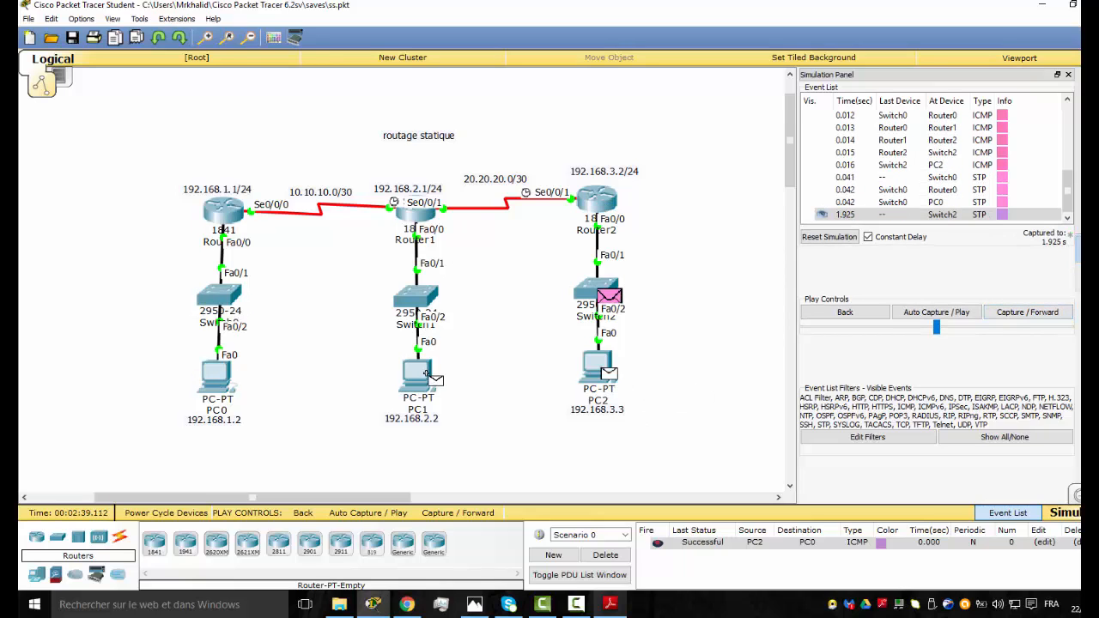
Complete the simple PDU from PC2 to PC1 and advance the simulation until the ICMP reply returns to PC2
{"action": "left_click", "coordinate": [427, 373]}
{"action": "left_click", "coordinate": [1040, 313]}
{"action": "left_click", "coordinate": [1040, 313]}
{"action": "left_click", "coordinate": [1040, 313]}
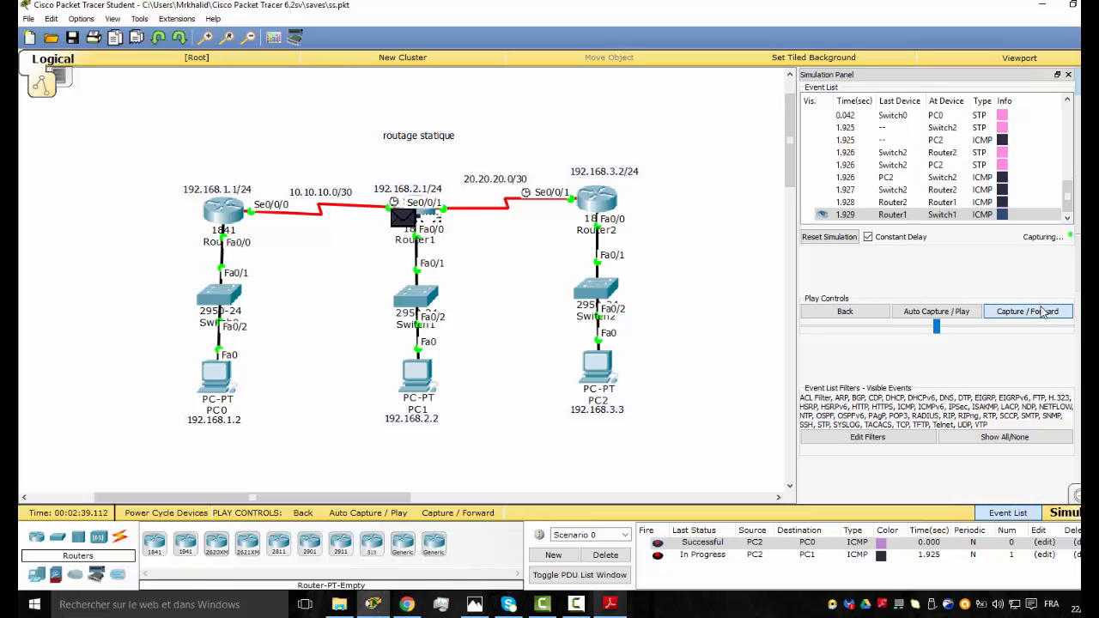
{"action": "left_click", "coordinate": [1042, 312]}
{"action": "left_click", "coordinate": [1041, 313]}
{"action": "left_click", "coordinate": [1042, 313]}
{"action": "left_click", "coordinate": [1042, 313]}
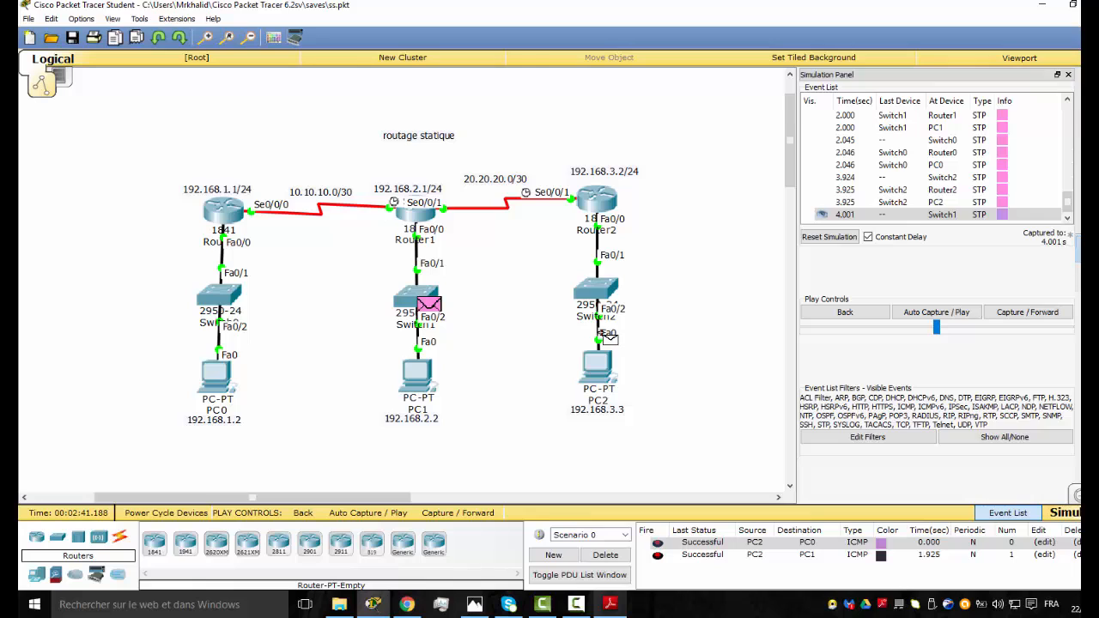
Send a simple PDU from PC0 to PC2 and step the simulation forward until the packet reaches Router2
{"action": "left_click", "coordinate": [217, 378]}
{"action": "left_click", "coordinate": [598, 368]}
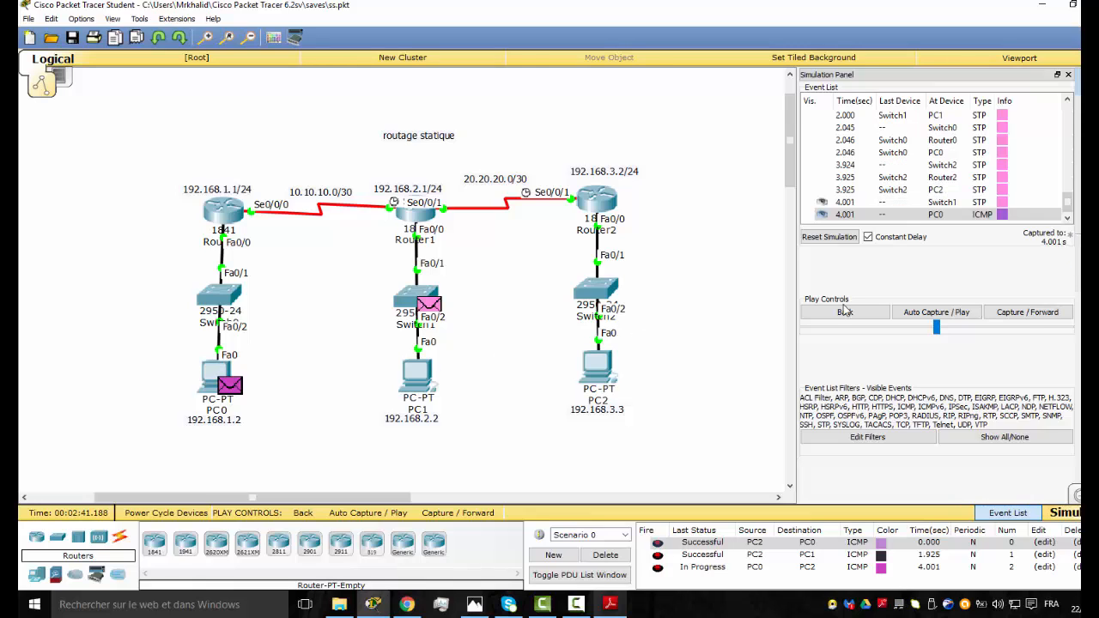
{"action": "left_click", "coordinate": [1025, 317]}
{"action": "left_click", "coordinate": [1026, 317]}
{"action": "left_click", "coordinate": [1025, 317]}
{"action": "left_click", "coordinate": [1025, 317]}
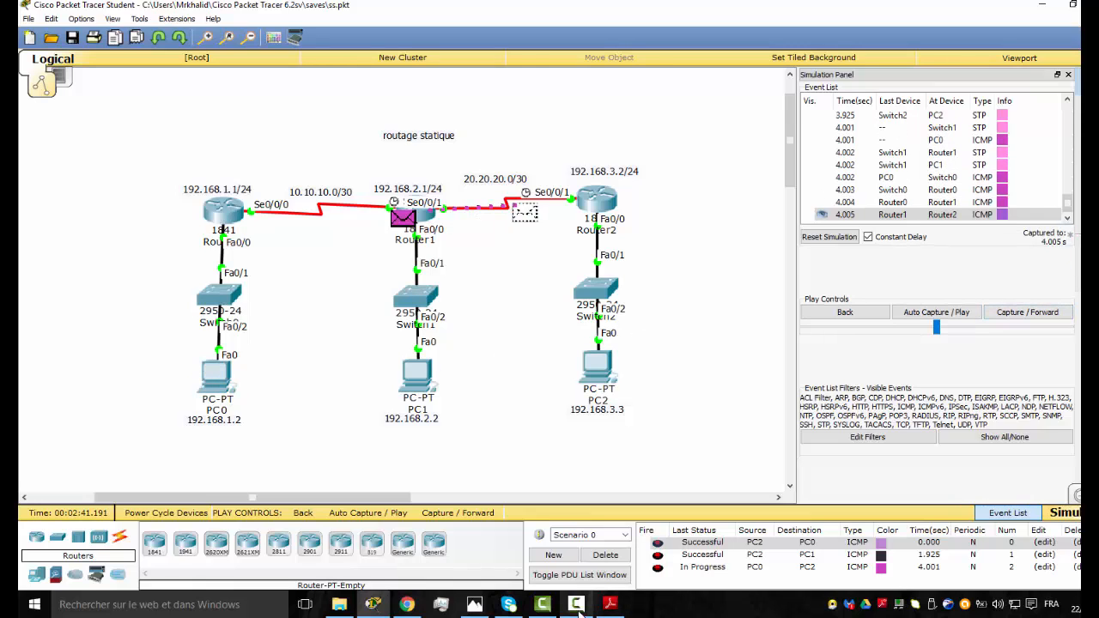
{"action": "left_click", "coordinate": [579, 608]}
{"action": "left_click", "coordinate": [303, 449]}
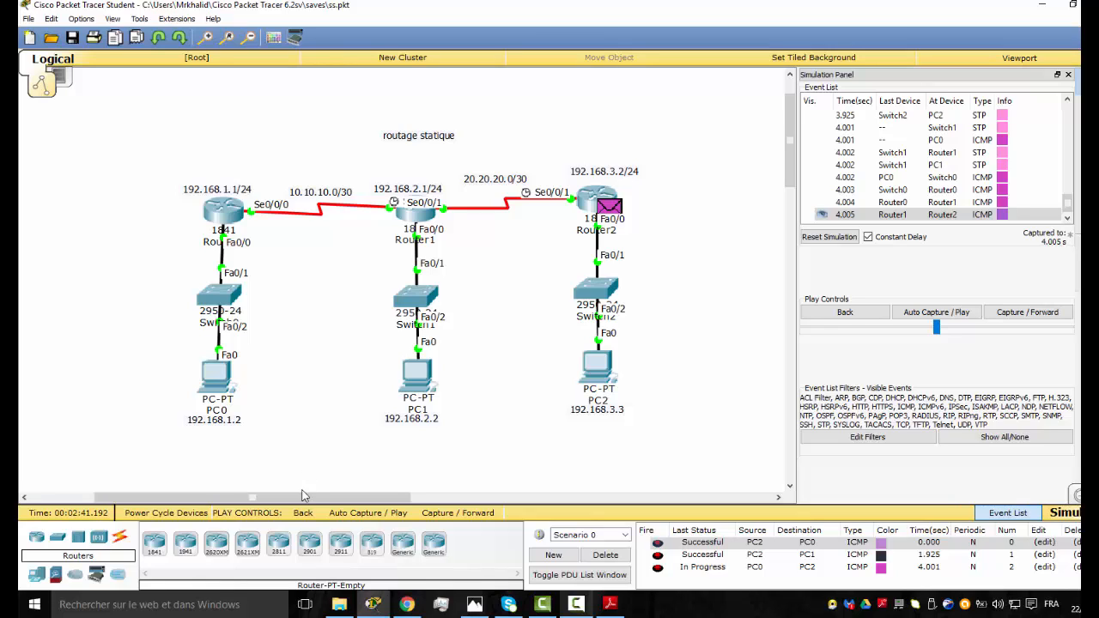
{"action": "left_click_drag", "start_coordinate": [302, 498], "coordinate": [333, 501]}
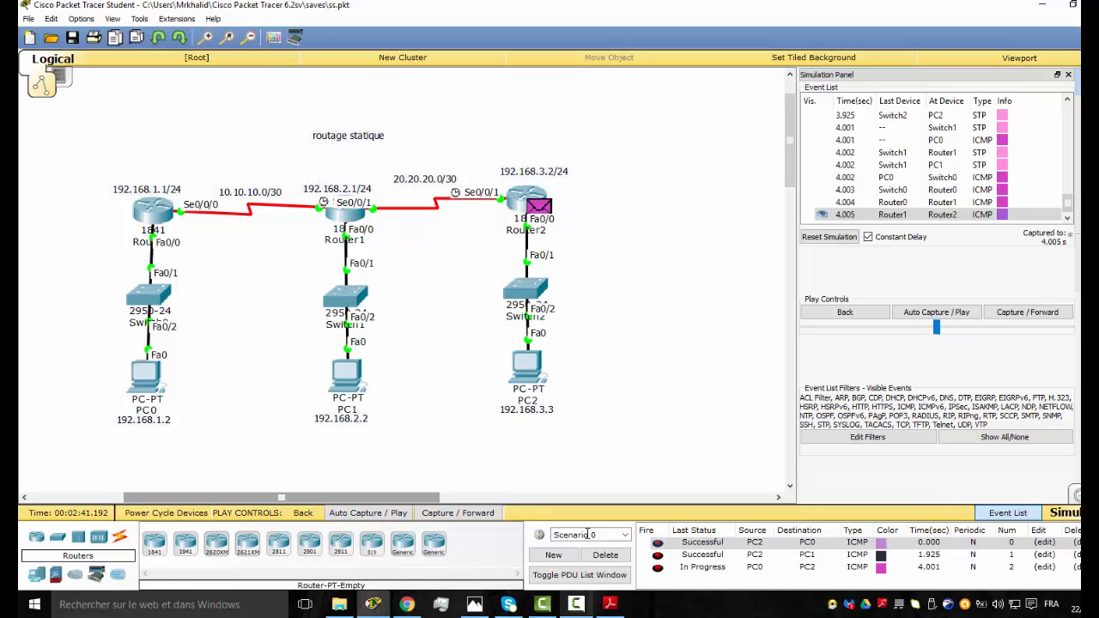
{"action": "left_click", "coordinate": [611, 604]}
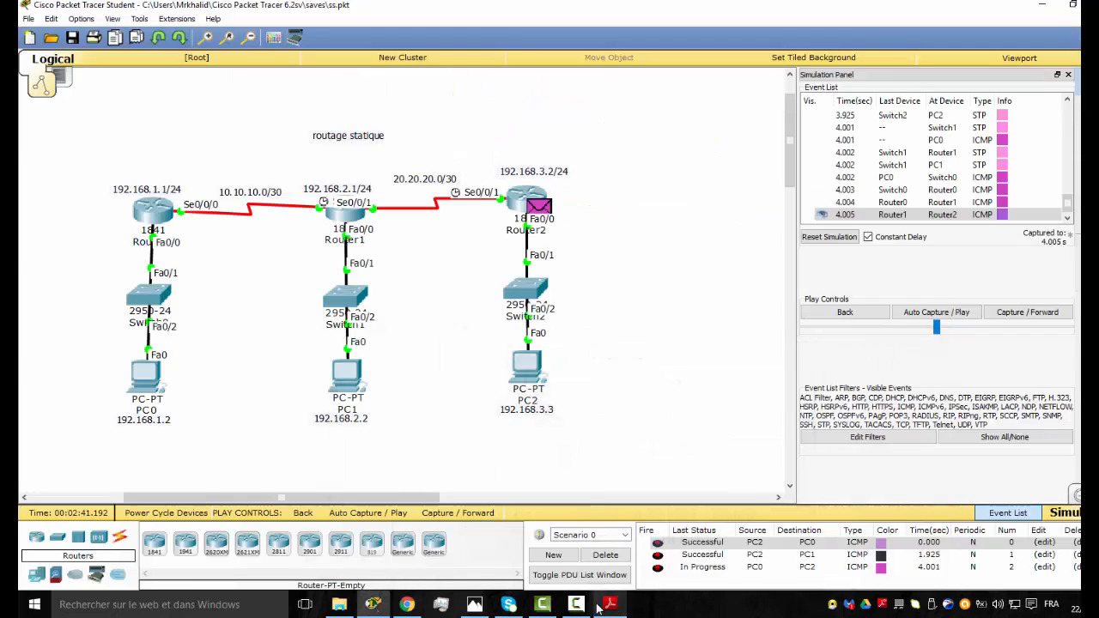
{"action": "left_click", "coordinate": [580, 604]}
{"action": "left_click", "coordinate": [580, 604]}
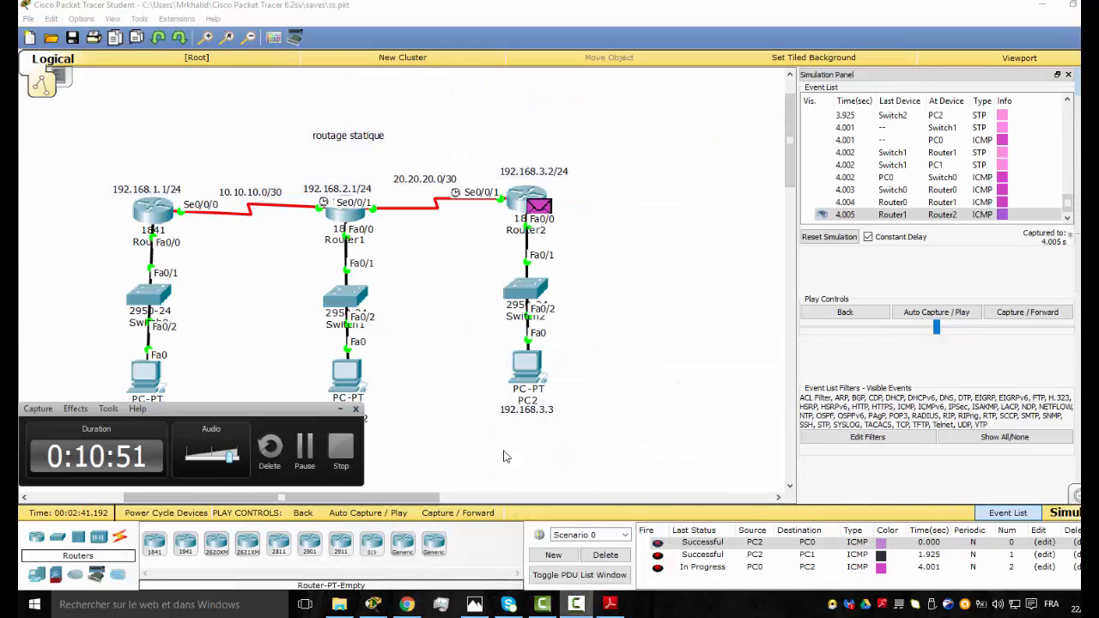